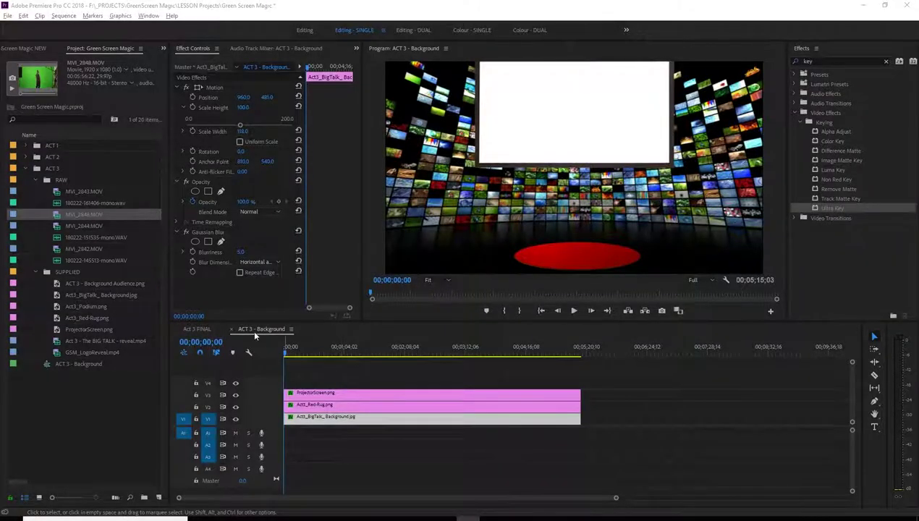
{"action": "left_click", "coordinate": [327, 379]}
{"action": "left_click_drag", "start_coordinate": [317, 366], "coordinate": [371, 445]}
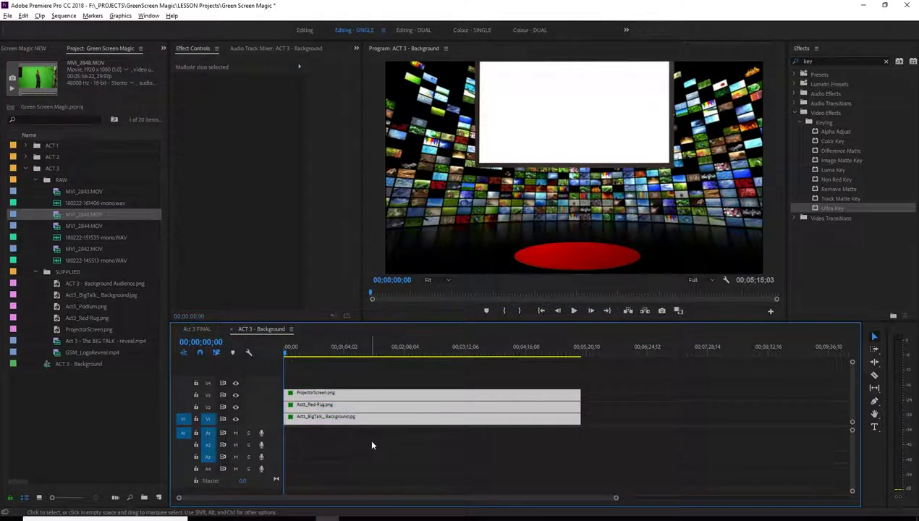
{"action": "left_click", "coordinate": [321, 354]}
{"action": "left_click_drag", "start_coordinate": [326, 355], "coordinate": [281, 359]}
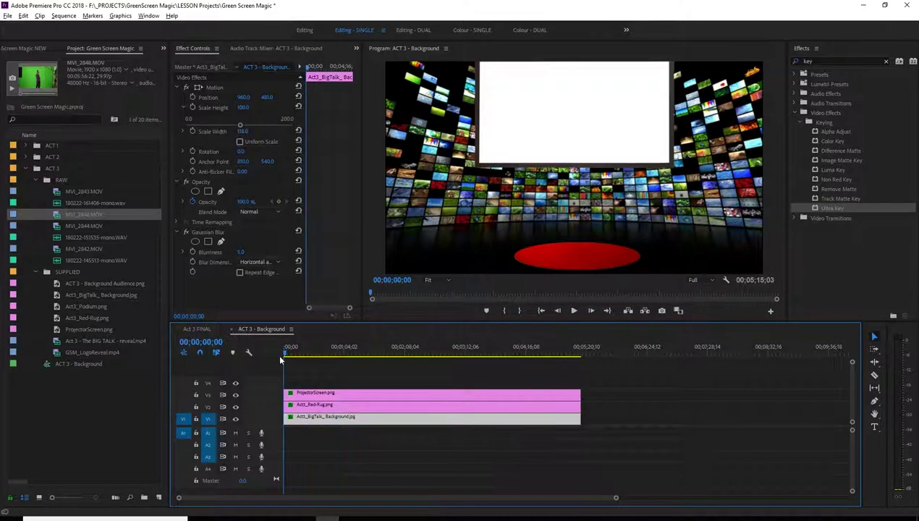
{"action": "left_click", "coordinate": [53, 170]}
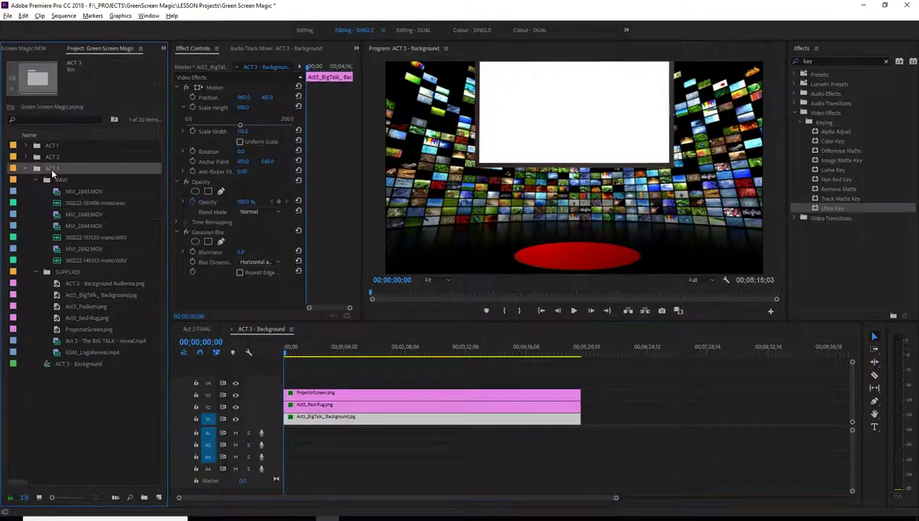
Start a new sequence using the Digital SLR 1080p DSLR 1080p30 preset.
{"action": "left_click", "coordinate": [160, 499]}
{"action": "left_click", "coordinate": [178, 383]}
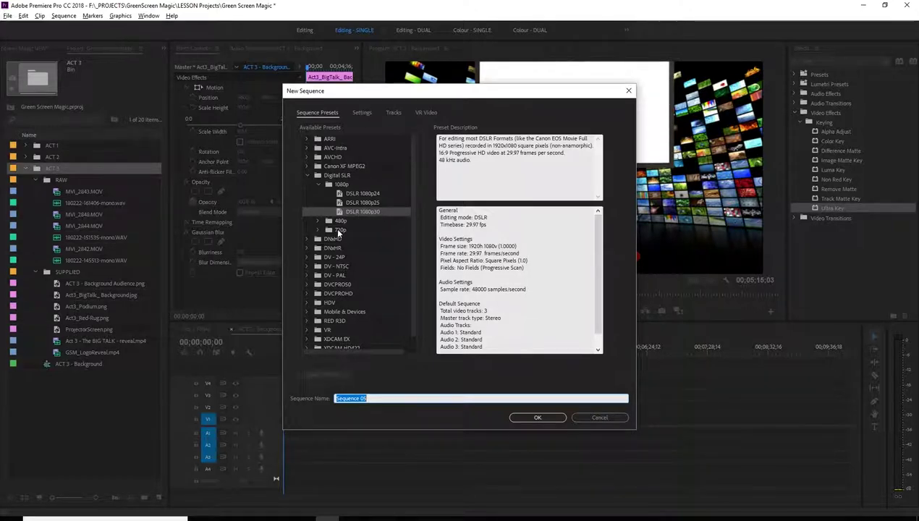
{"action": "left_click", "coordinate": [319, 230]}
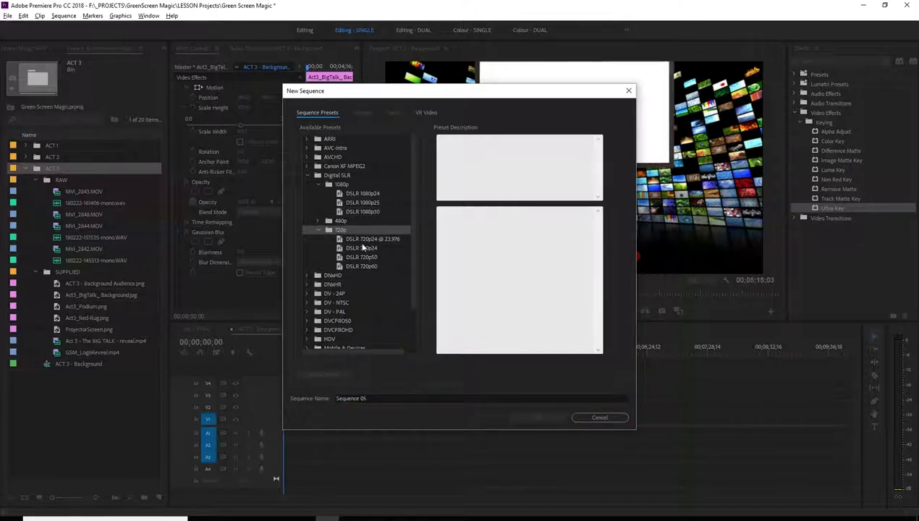
{"action": "left_click", "coordinate": [318, 222]}
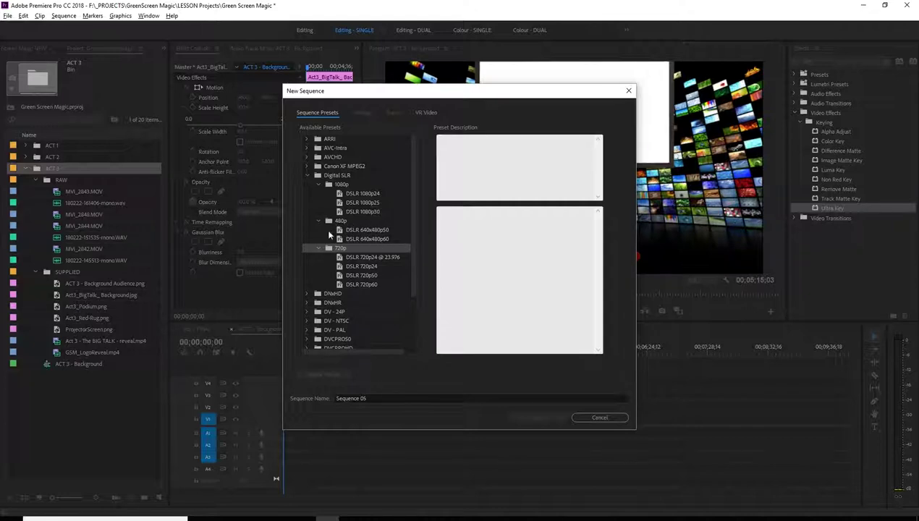
{"action": "left_click", "coordinate": [319, 222]}
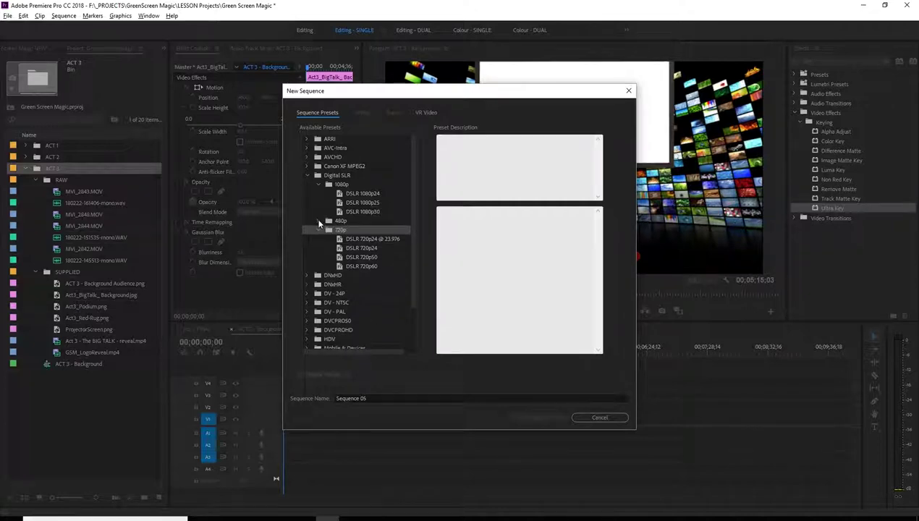
{"action": "left_click", "coordinate": [321, 185]}
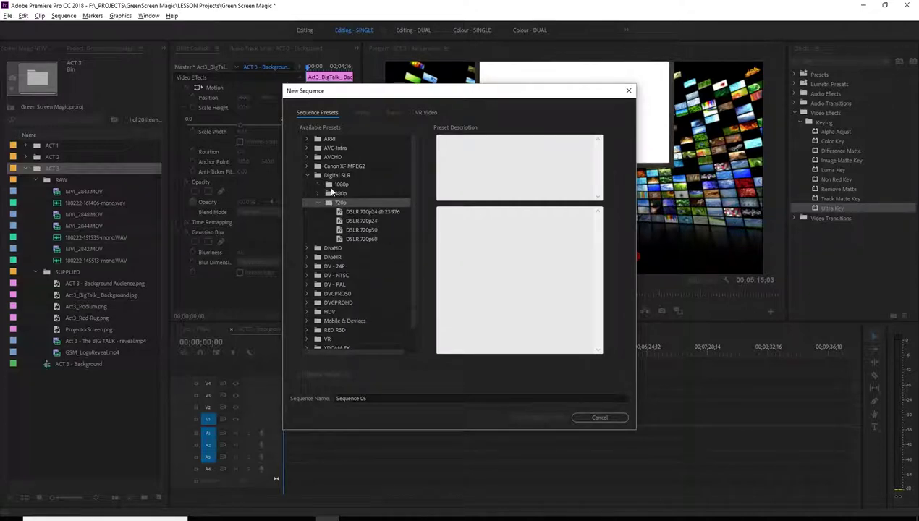
{"action": "left_click", "coordinate": [319, 185]}
{"action": "left_click", "coordinate": [354, 212]}
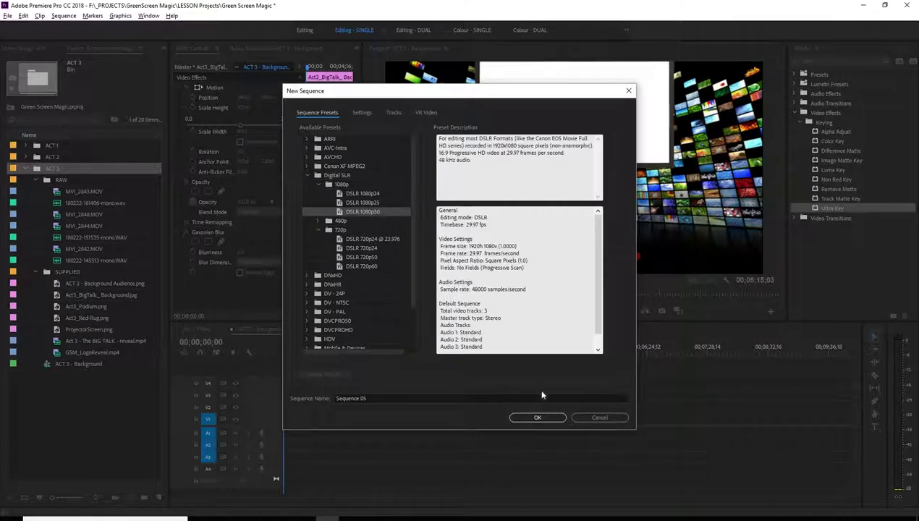
Replace the default sequence name and begin typing ACT 3 - LONG SHOT.
{"action": "left_click", "coordinate": [375, 398]}
{"action": "left_click_drag", "start_coordinate": [376, 400], "coordinate": [277, 405]}
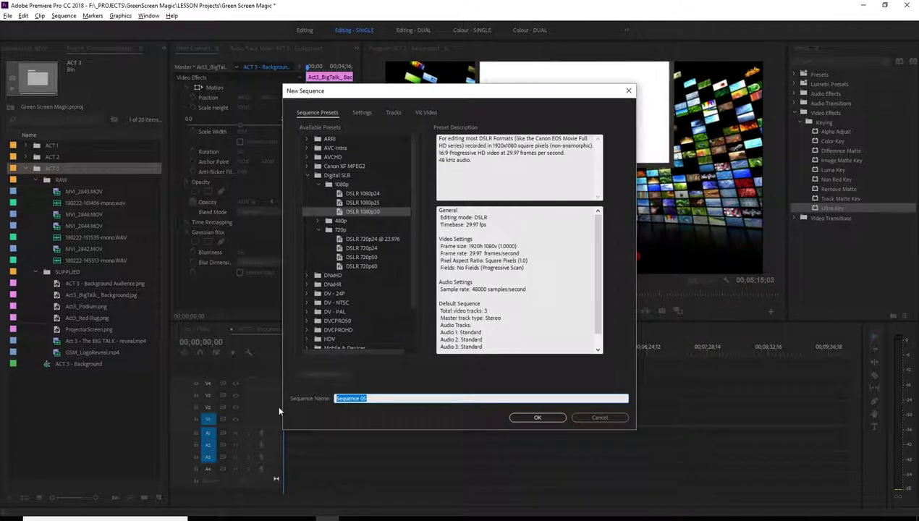
{"action": "type", "text": "L"}
Finish naming the sequence ACT 3 - LONG SHOT and place ACT 3 - Background on V1.
{"action": "type", "text": "OT"}
{"action": "key", "text": "Return"}
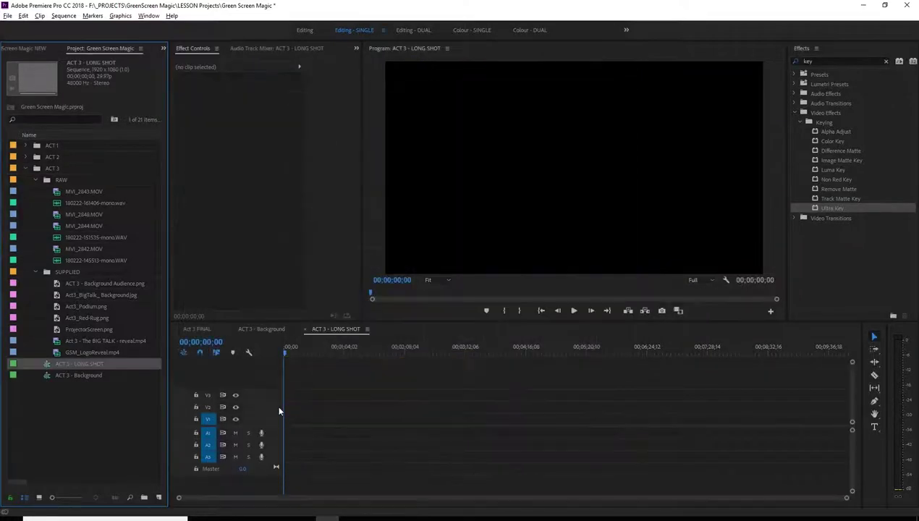
{"action": "left_click", "coordinate": [65, 390]}
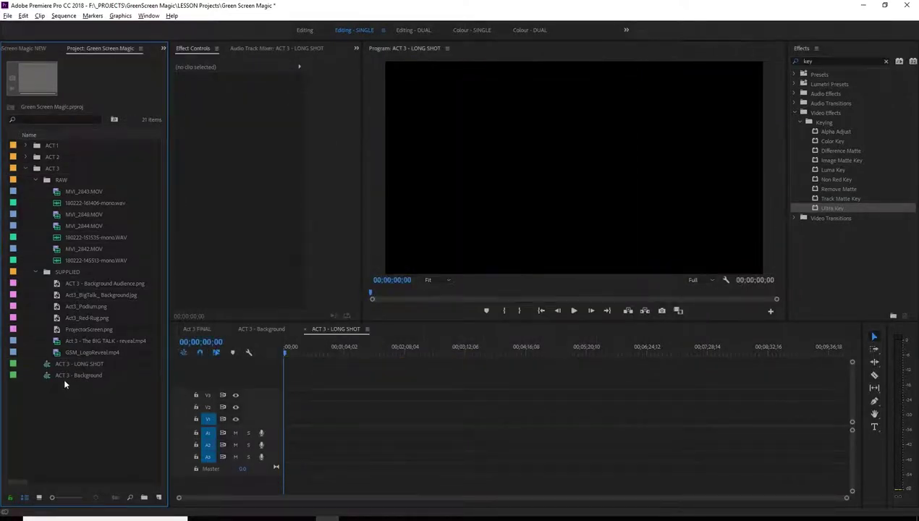
{"action": "left_click_drag", "start_coordinate": [50, 379], "coordinate": [281, 426]}
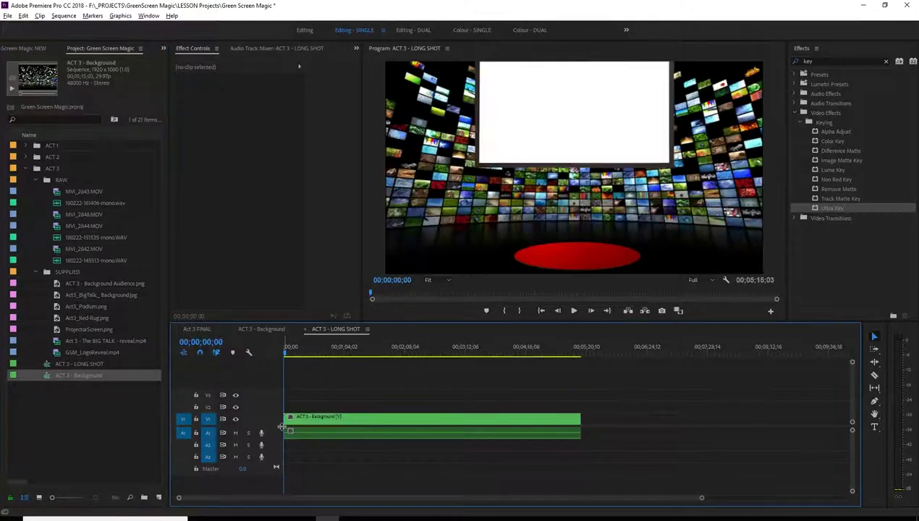
Inspect the nested ACT 3 - Background sequence, then return to ACT 3 - LONG SHOT.
{"action": "left_click", "coordinate": [317, 420]}
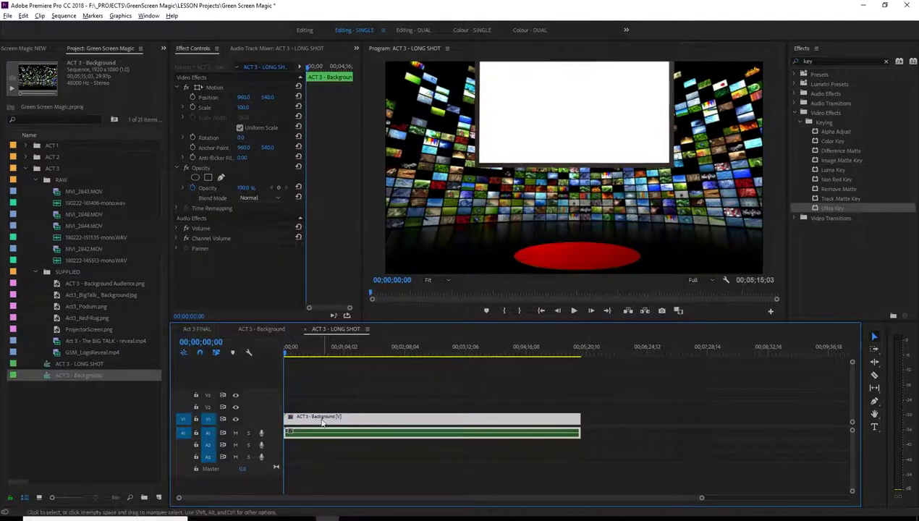
{"action": "double_click", "coordinate": [321, 420]}
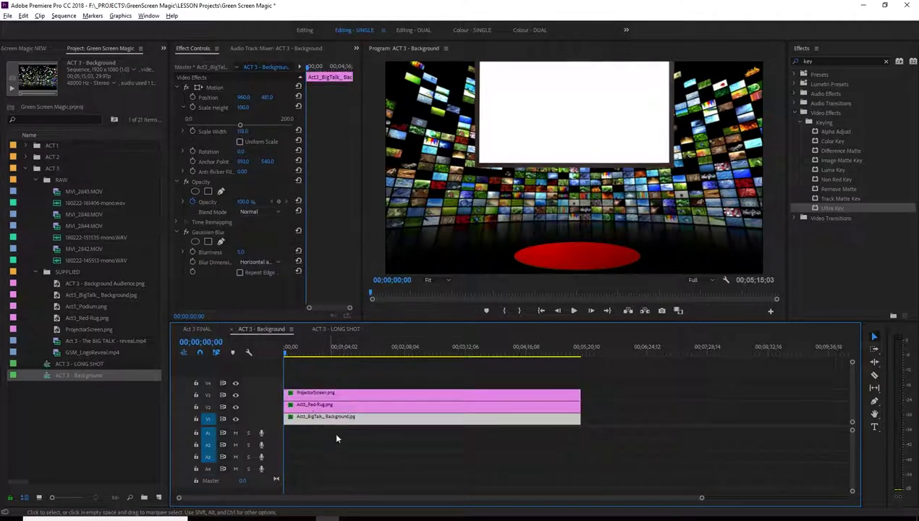
{"action": "left_click_drag", "start_coordinate": [305, 350], "coordinate": [262, 360]}
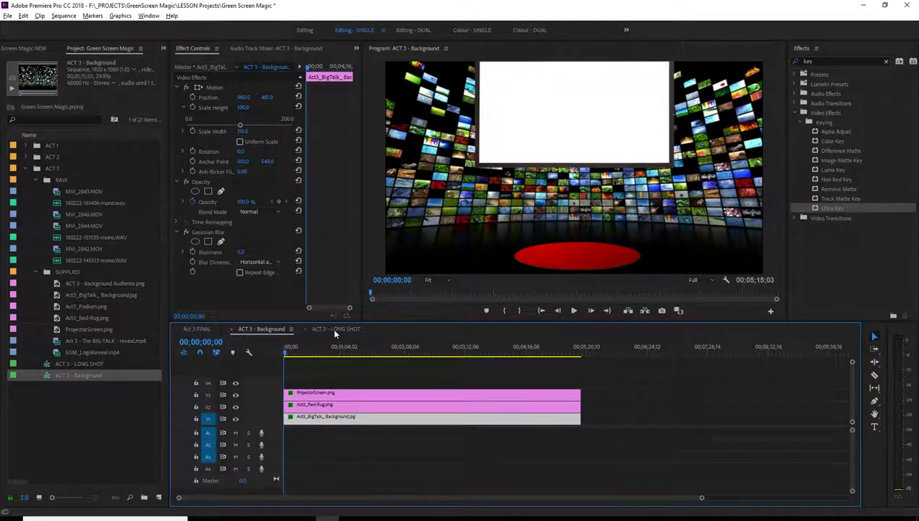
{"action": "left_click", "coordinate": [232, 329]}
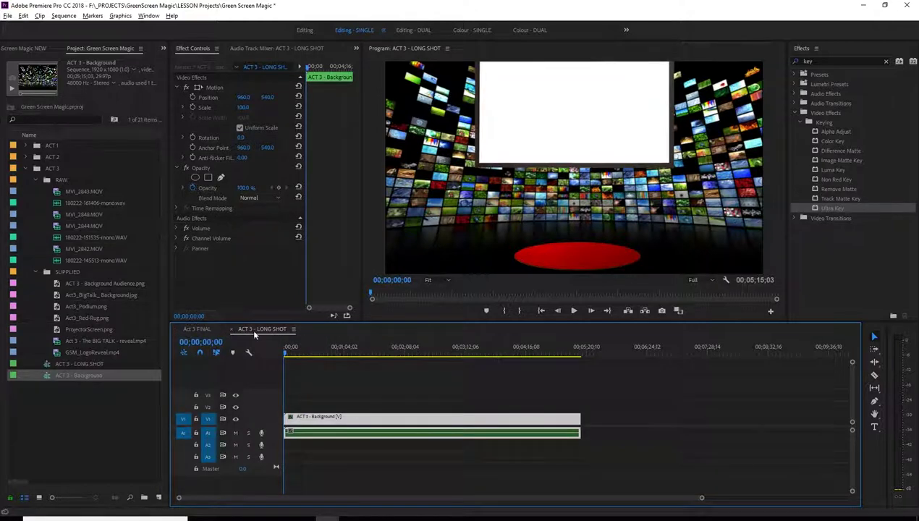
{"action": "left_click", "coordinate": [209, 330]}
{"action": "left_click", "coordinate": [262, 329]}
From the RAW bin, add MVI_2842.MOV onto V2 above the background.
{"action": "left_click", "coordinate": [60, 182]}
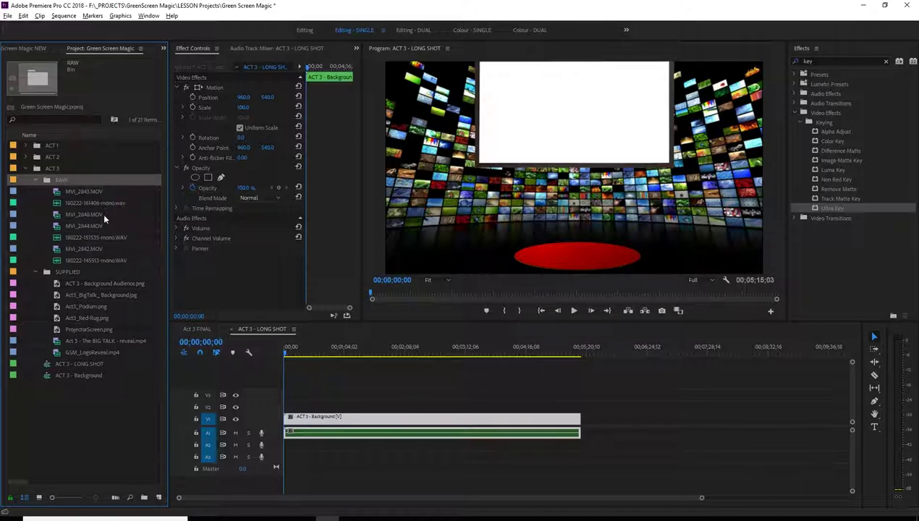
{"action": "left_click", "coordinate": [78, 190]}
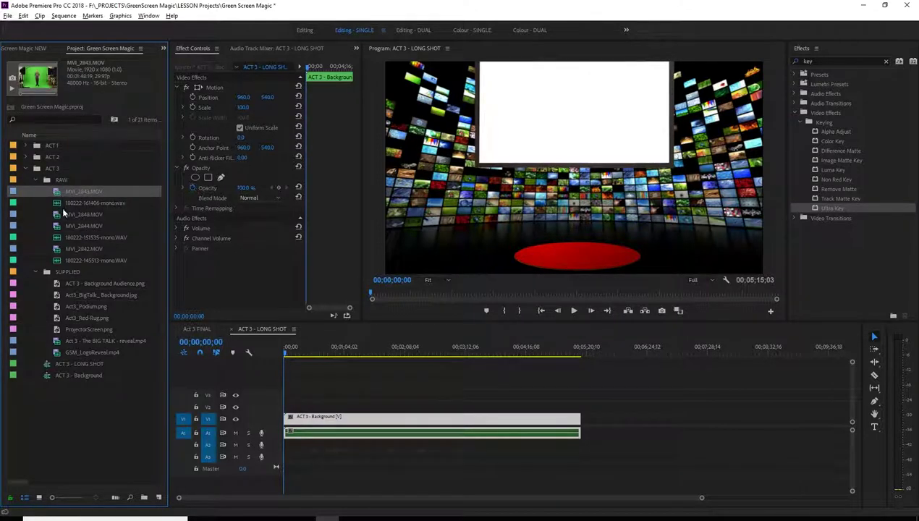
{"action": "left_click", "coordinate": [67, 225]}
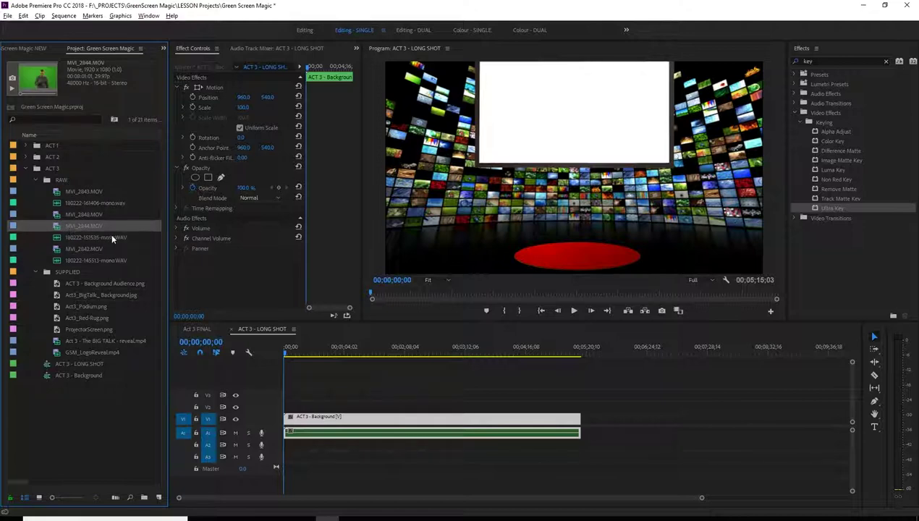
{"action": "left_click", "coordinate": [90, 249]}
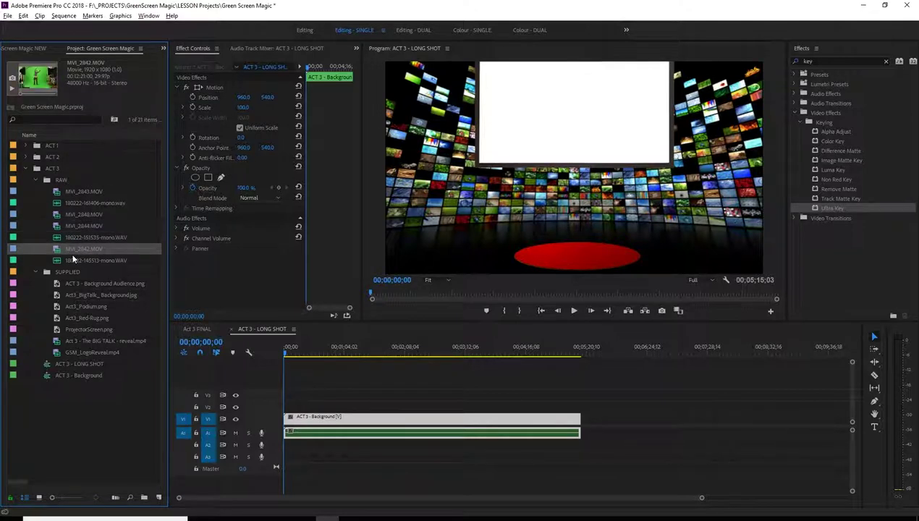
{"action": "left_click_drag", "start_coordinate": [62, 253], "coordinate": [283, 408]}
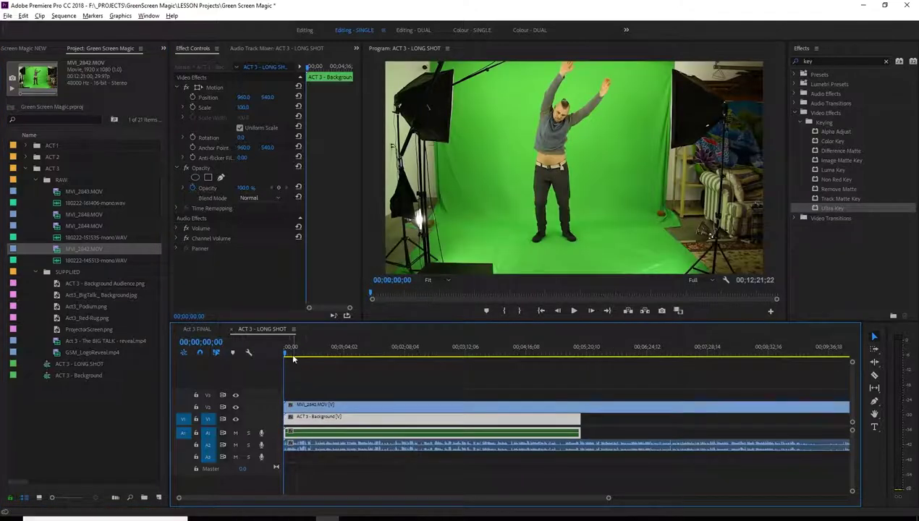
Review the presenter footage, scrubbing and playing around five and ten minutes.
{"action": "left_click_drag", "start_coordinate": [287, 353], "coordinate": [557, 354]}
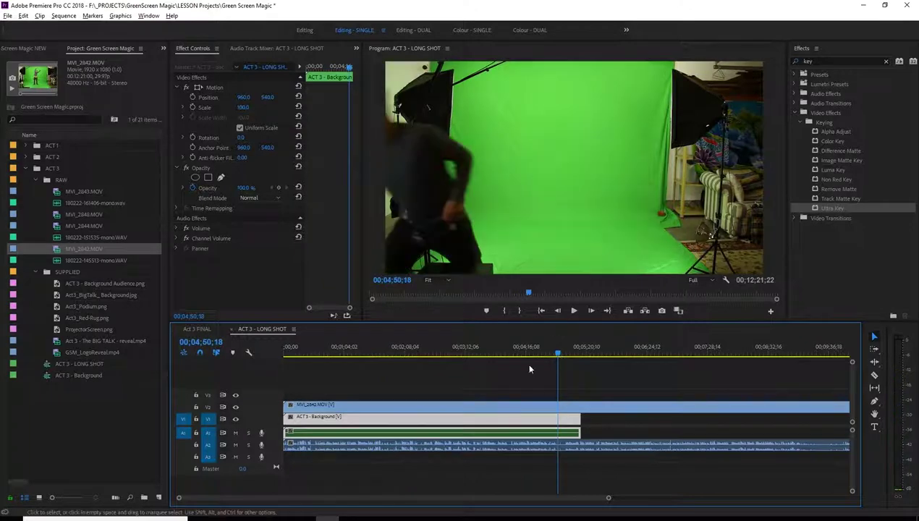
{"action": "key", "text": "minus"}
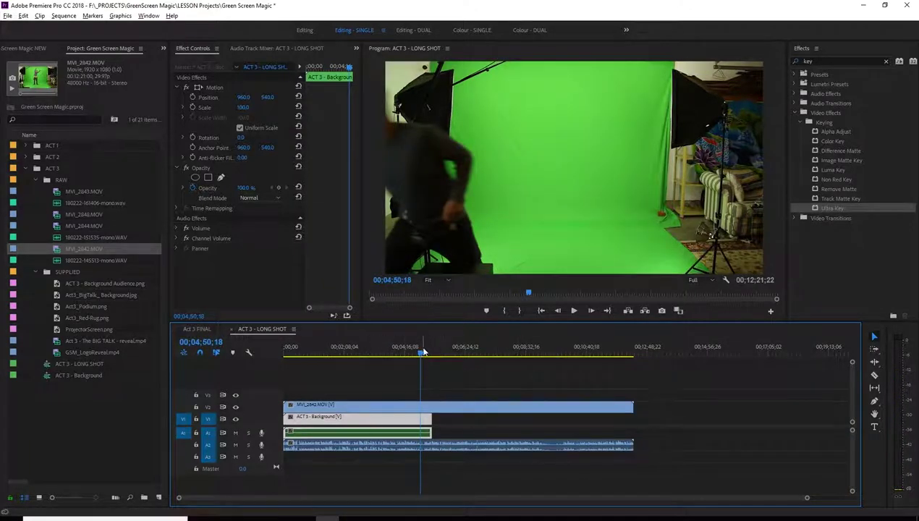
{"action": "left_click_drag", "start_coordinate": [371, 353], "coordinate": [420, 363]}
{"action": "key", "text": "space"}
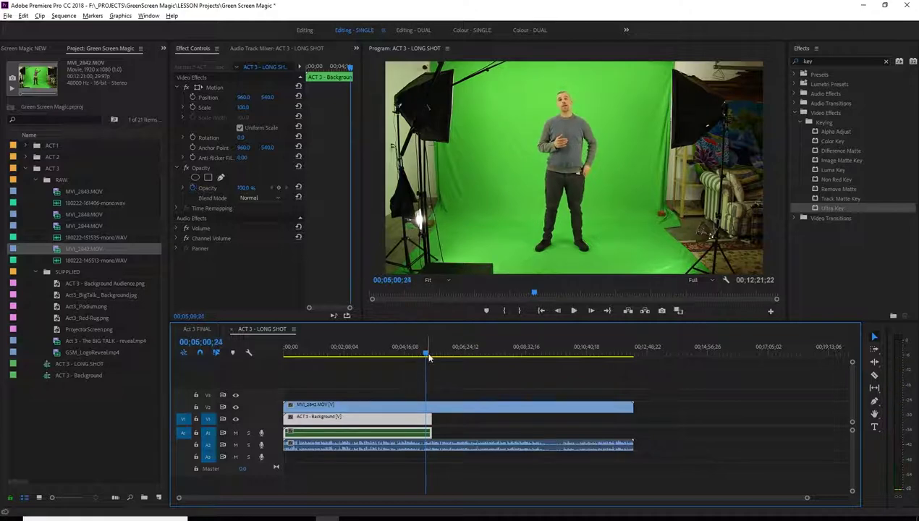
{"action": "left_click_drag", "start_coordinate": [421, 360], "coordinate": [410, 360]}
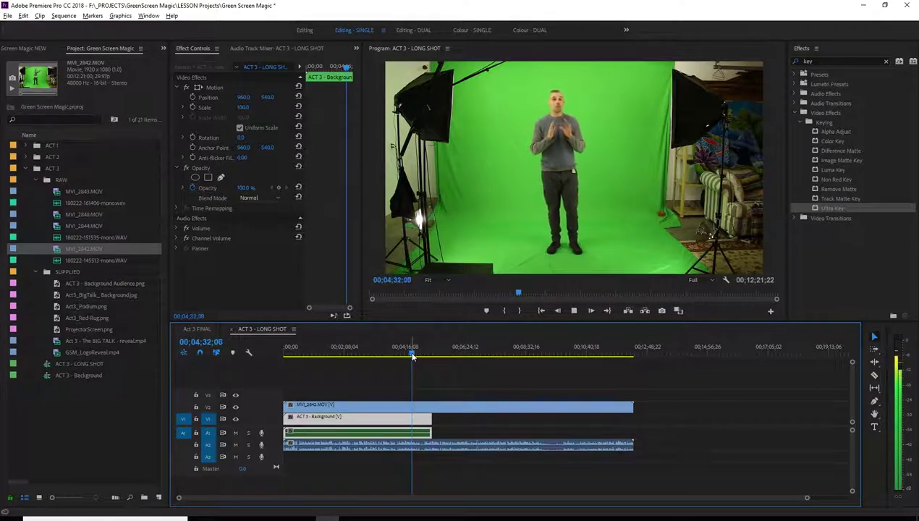
{"action": "left_click_drag", "start_coordinate": [413, 355], "coordinate": [592, 364]}
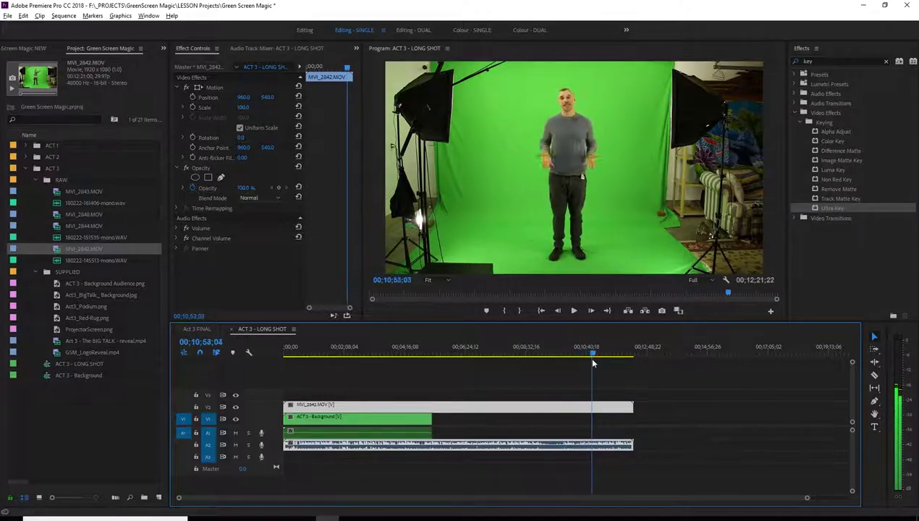
{"action": "left_click_drag", "start_coordinate": [596, 360], "coordinate": [564, 364]}
{"action": "key", "text": "space"}
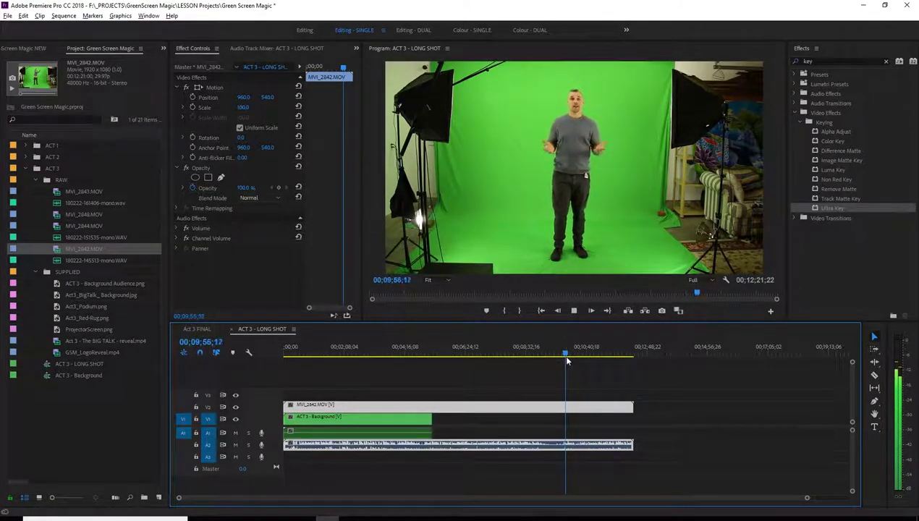
{"action": "key", "text": "space"}
{"action": "left_click_drag", "start_coordinate": [568, 355], "coordinate": [563, 355]}
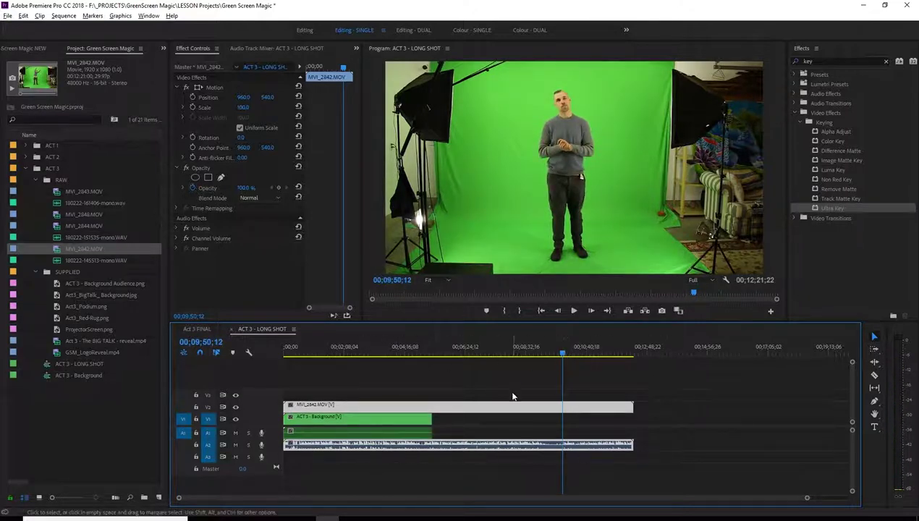
{"action": "left_click_drag", "start_coordinate": [563, 354], "coordinate": [562, 355]}
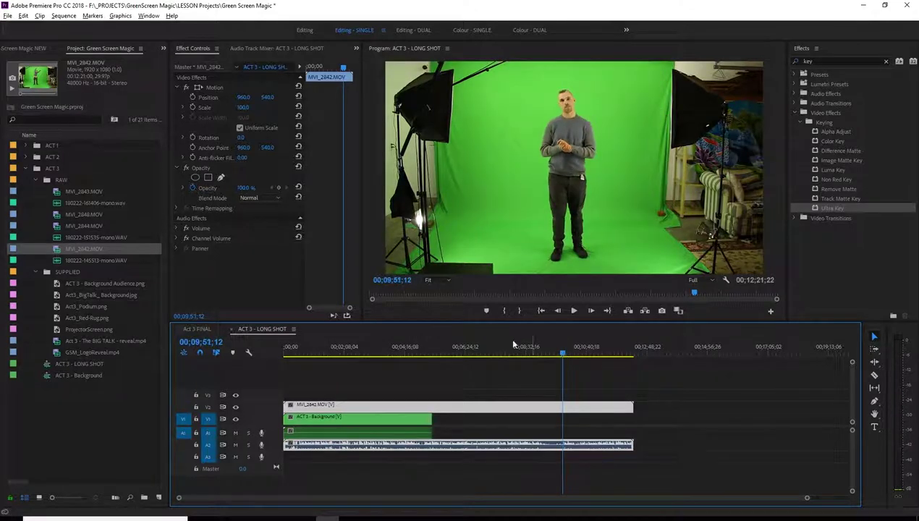
{"action": "left_click", "coordinate": [97, 203]}
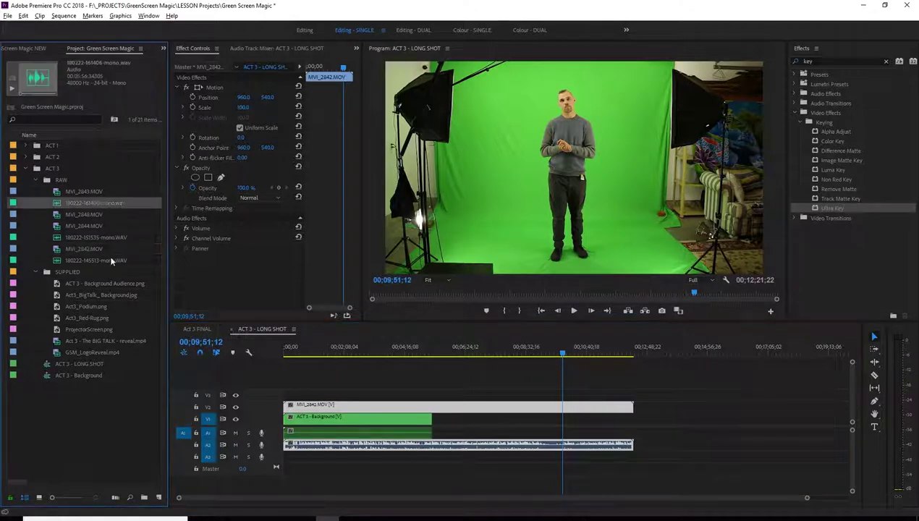
{"action": "mouse_move", "coordinate": [86, 202]}
{"action": "left_mouse_down"}
{"action": "mouse_move", "coordinate": [302, 340]}
{"action": "mouse_move", "coordinate": [279, 467]}
{"action": "mouse_move", "coordinate": [290, 456]}
{"action": "mouse_move", "coordinate": [89, 211]}
{"action": "left_mouse_up"}
{"action": "left_click", "coordinate": [92, 236]}
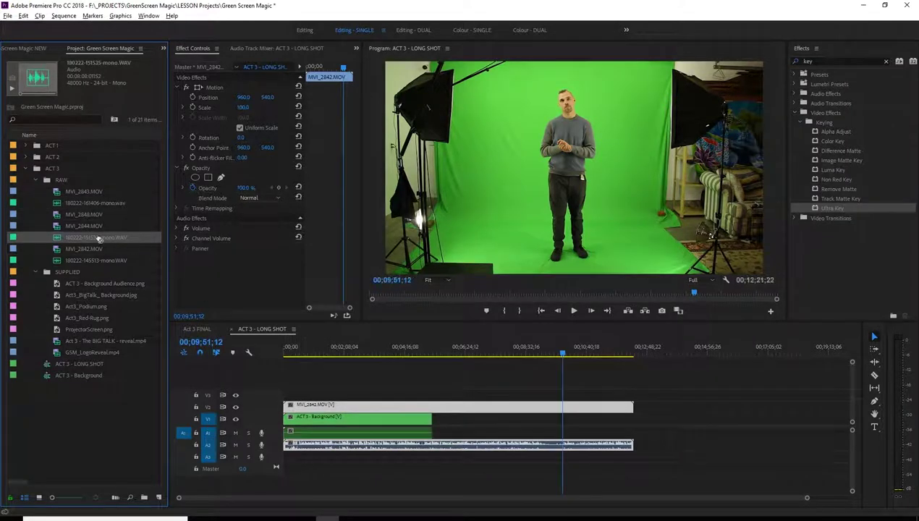
{"action": "left_click_drag", "start_coordinate": [94, 261], "coordinate": [268, 451]}
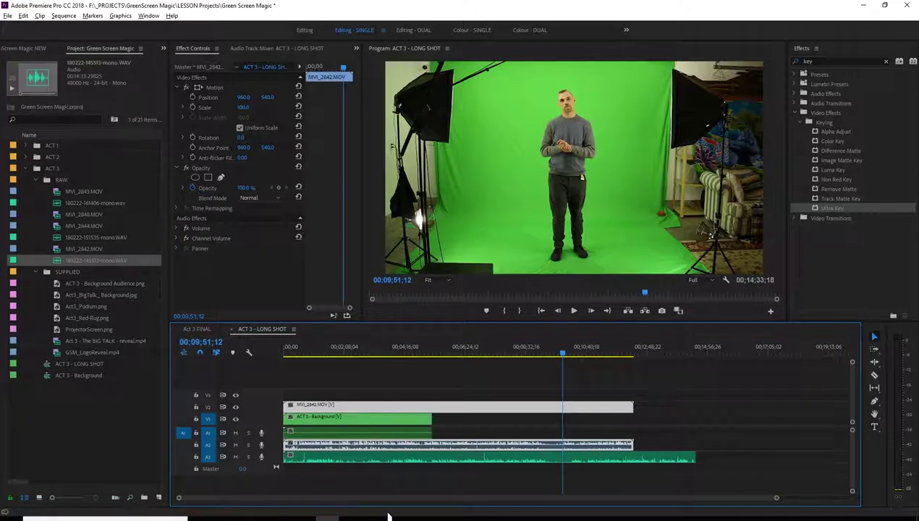
Shift MVI_2842.MOV slightly later to sync it with the new audio.
{"action": "left_click_drag", "start_coordinate": [337, 411], "coordinate": [356, 410]}
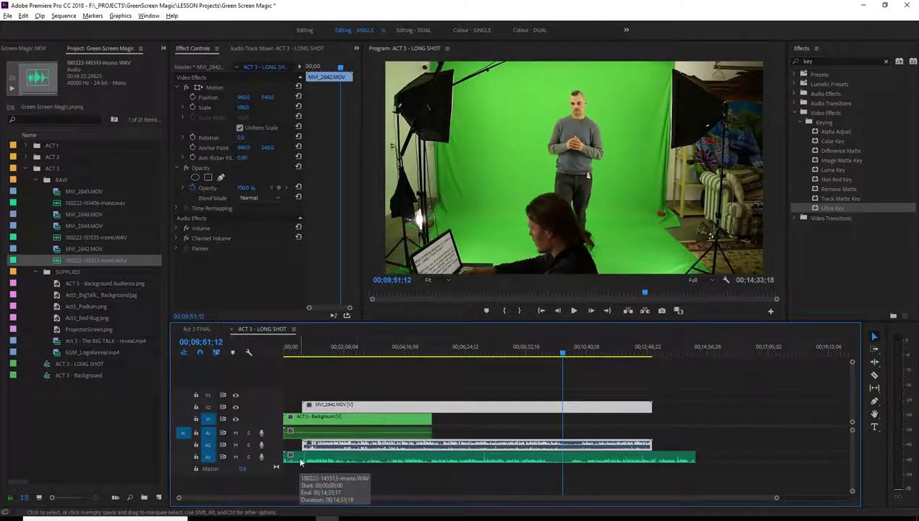
{"action": "left_click", "coordinate": [379, 460]}
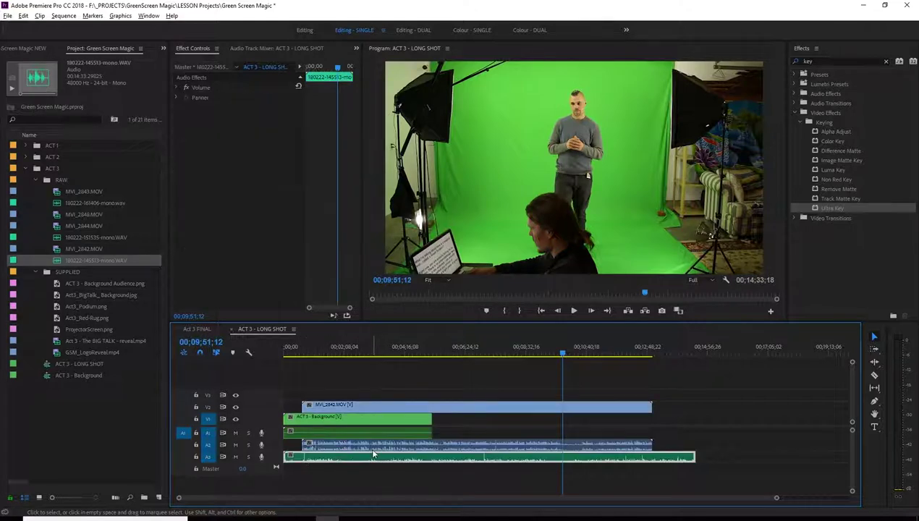
{"action": "left_click", "coordinate": [371, 445]}
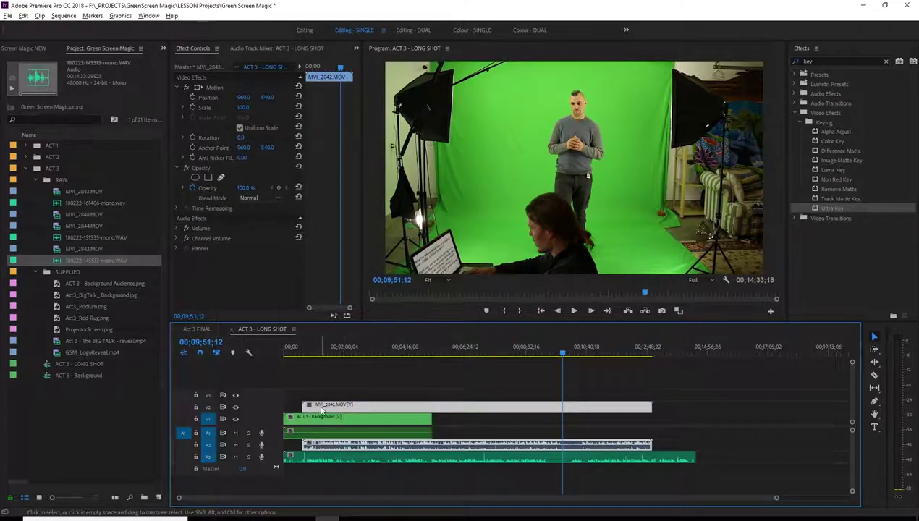
{"action": "left_click_drag", "start_coordinate": [309, 354], "coordinate": [643, 371]}
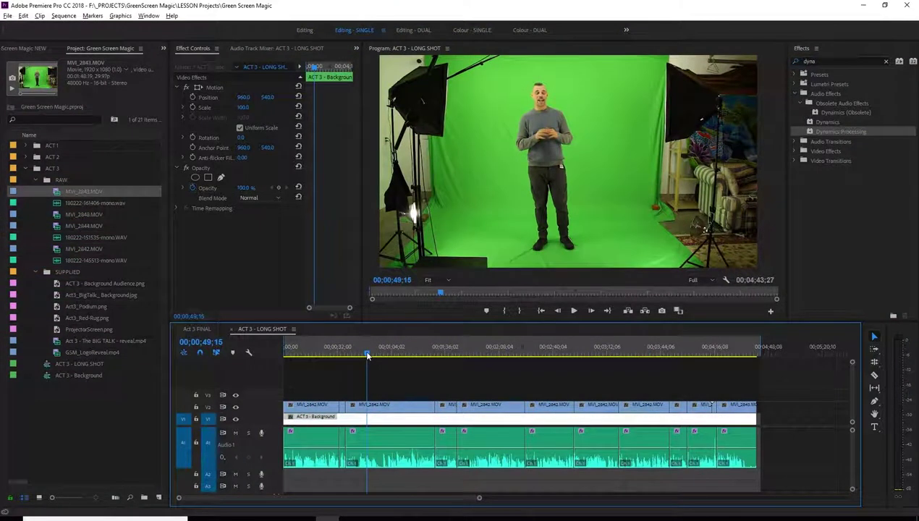
Marquee-select the presenter and background clips on V1 and V2.
{"action": "mouse_move", "coordinate": [368, 354]}
{"action": "left_mouse_down"}
{"action": "mouse_move", "coordinate": [335, 360]}
{"action": "mouse_move", "coordinate": [351, 360]}
{"action": "left_mouse_up"}
{"action": "left_click_drag", "start_coordinate": [319, 389], "coordinate": [752, 412]}
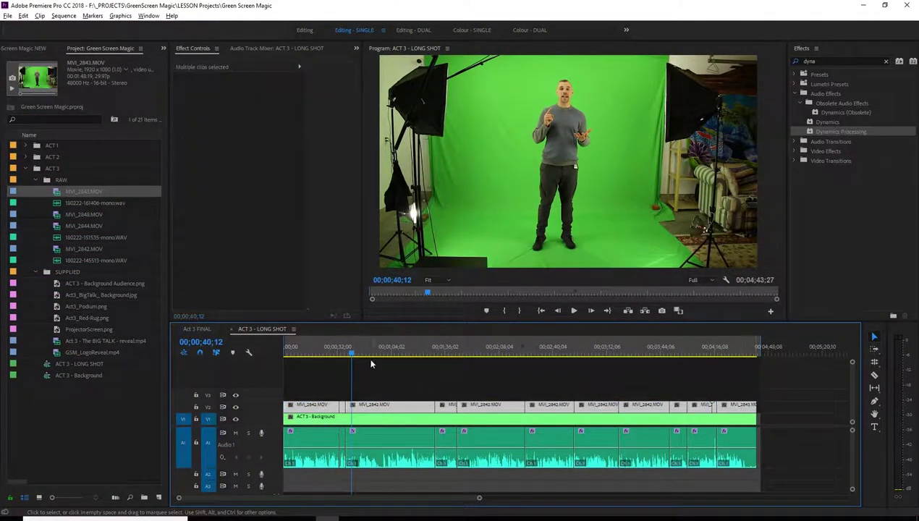
{"action": "left_click_drag", "start_coordinate": [319, 380], "coordinate": [401, 383]}
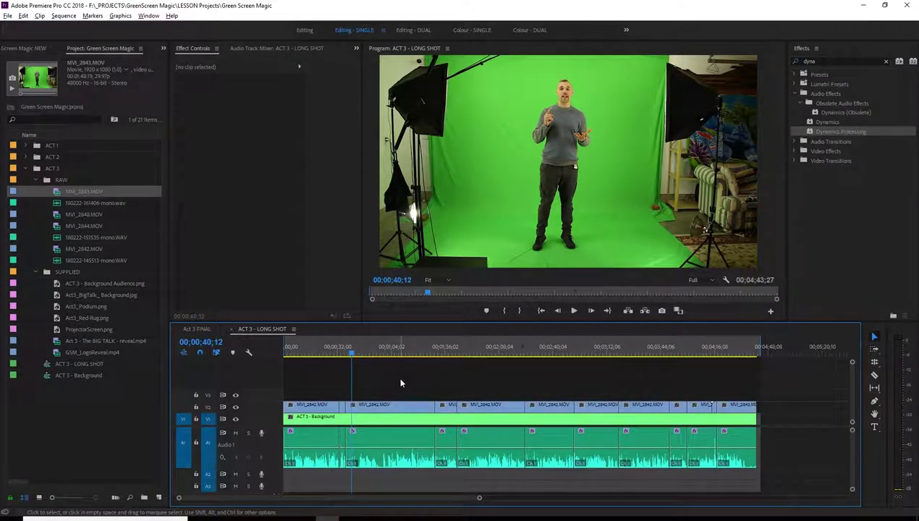
{"action": "left_click", "coordinate": [349, 350]}
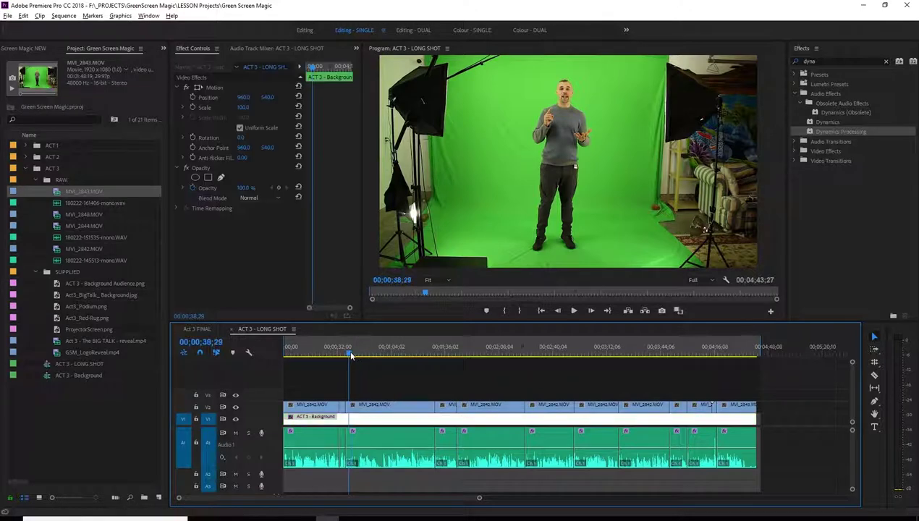
{"action": "left_click_drag", "start_coordinate": [329, 395], "coordinate": [731, 403]}
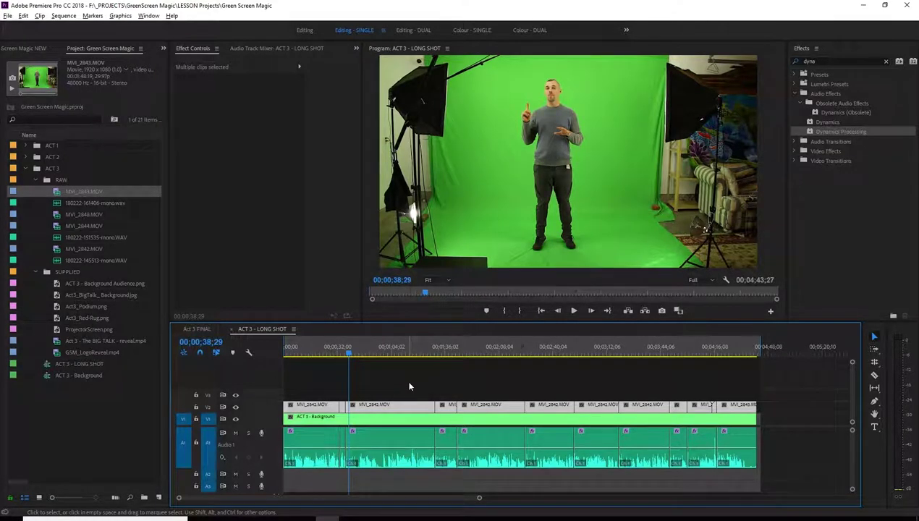
Play and scrub the edit around 00;00;33 and 00;01;30 to check the cuts.
{"action": "left_click", "coordinate": [352, 355]}
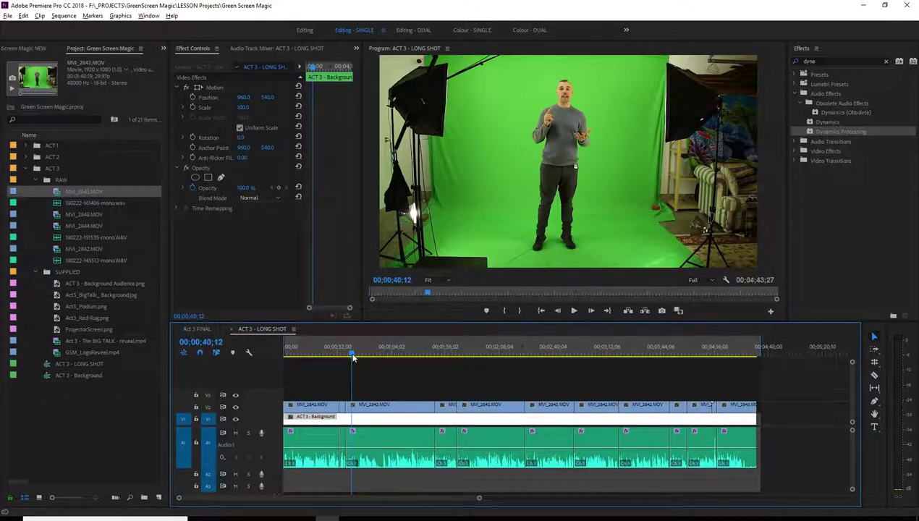
{"action": "left_click", "coordinate": [341, 355]}
{"action": "key", "text": "space"}
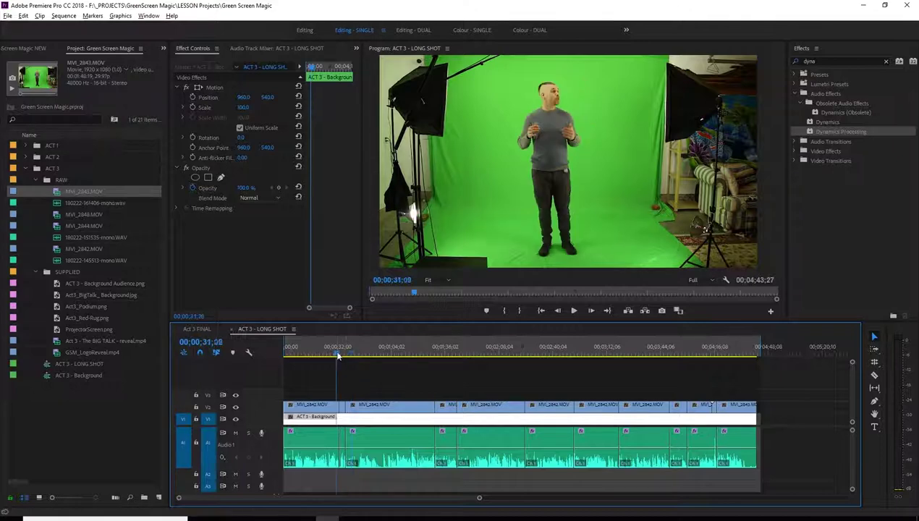
{"action": "left_click_drag", "start_coordinate": [340, 356], "coordinate": [350, 355]}
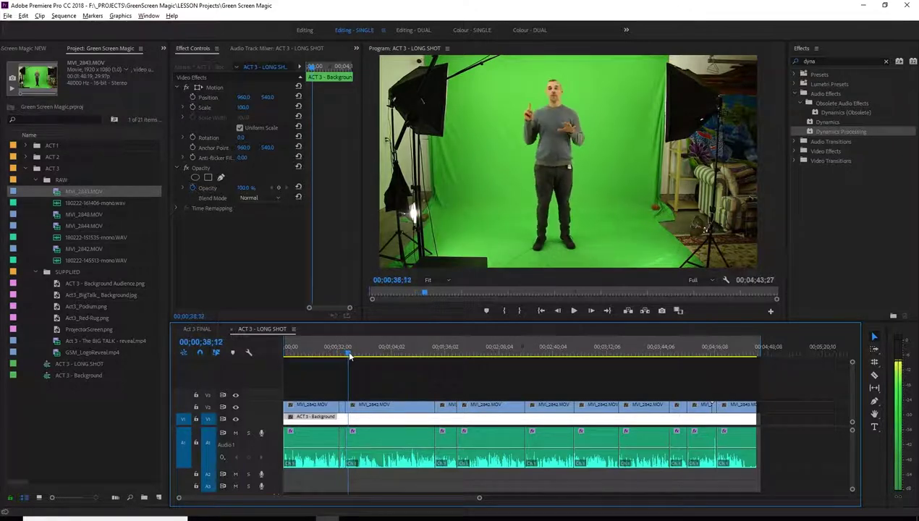
{"action": "left_click", "coordinate": [435, 355]}
{"action": "left_click_drag", "start_coordinate": [437, 355], "coordinate": [448, 355]}
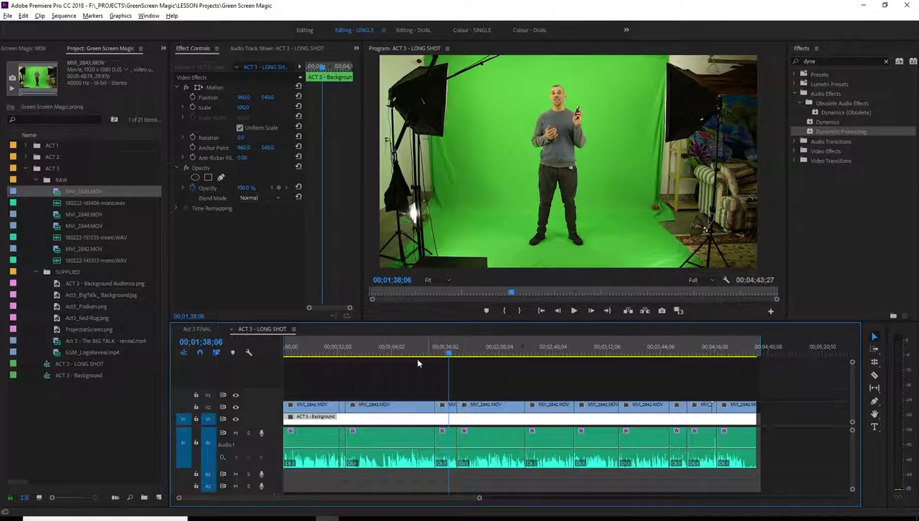
{"action": "left_click", "coordinate": [337, 353]}
{"action": "left_click_drag", "start_coordinate": [338, 354], "coordinate": [409, 362]}
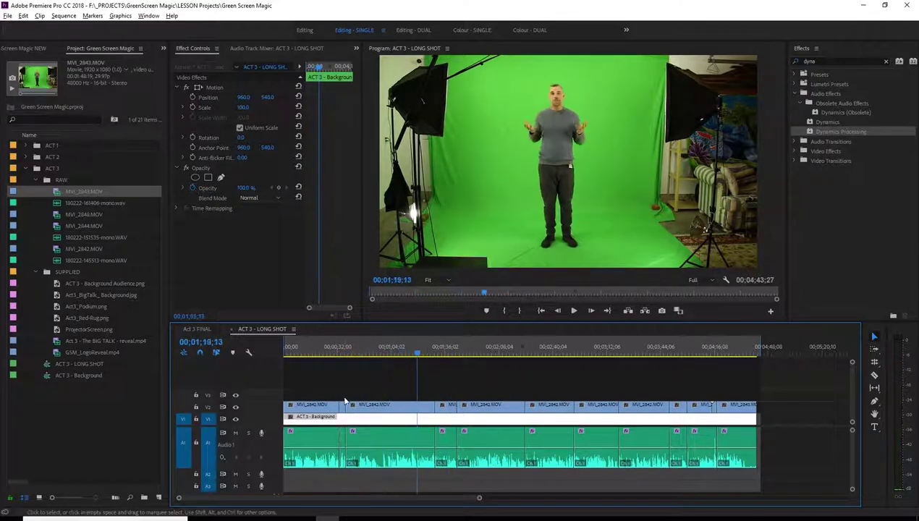
{"action": "left_click", "coordinate": [337, 354]}
{"action": "left_click_drag", "start_coordinate": [336, 355], "coordinate": [339, 355]}
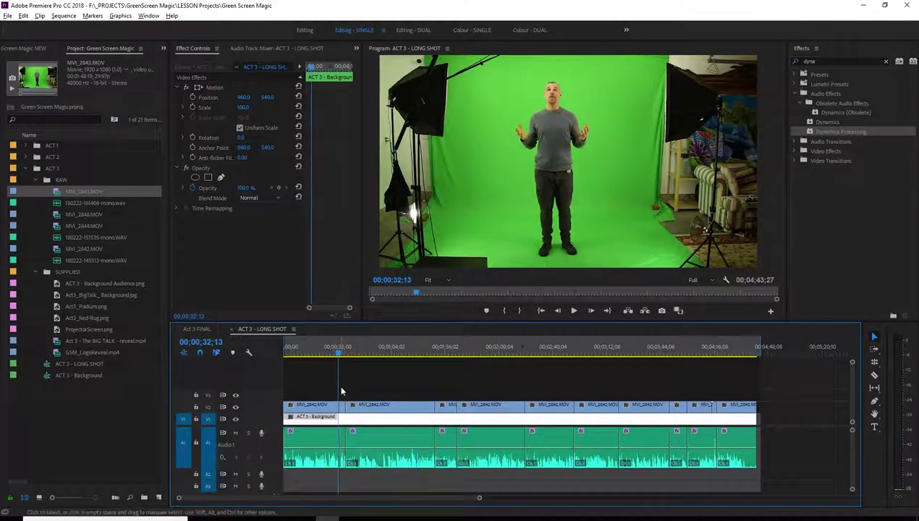
Zoom the timeline in and out to inspect the cuts near 00;00;32.
{"action": "key", "text": "="}
{"action": "left_click_drag", "start_coordinate": [500, 354], "coordinate": [537, 354]}
{"action": "key", "text": "minus"}
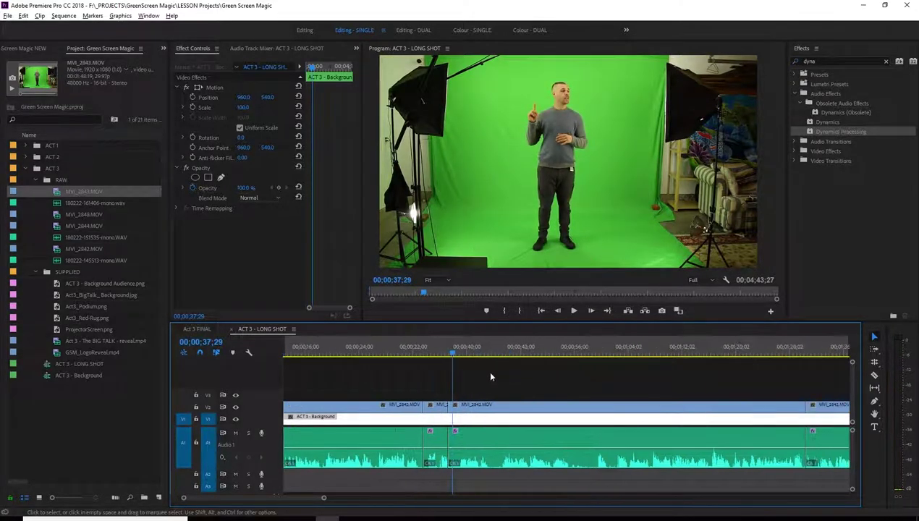
{"action": "key", "text": "minus"}
{"action": "key", "text": "equal"}
{"action": "key", "text": "minus"}
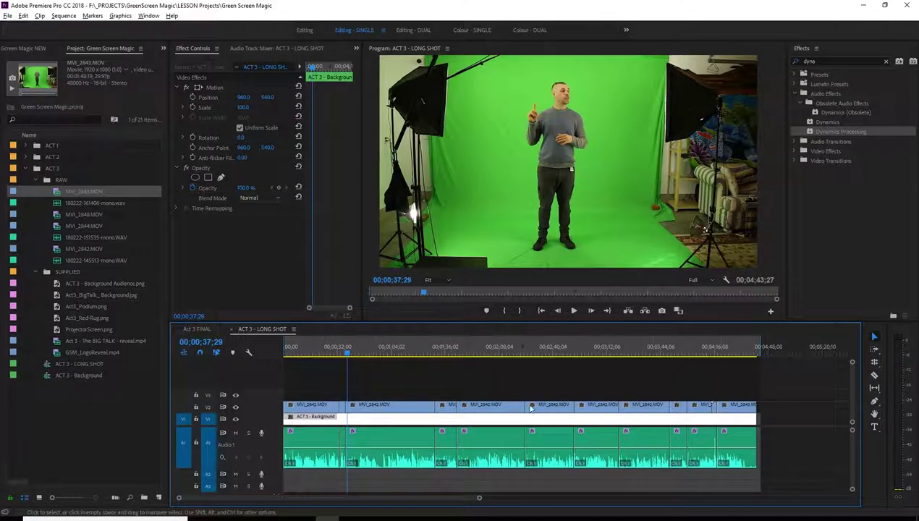
Check the mono WAV files, then scrub the edit from 00;01;16 to around 00;03;43.
{"action": "left_click", "coordinate": [73, 236]}
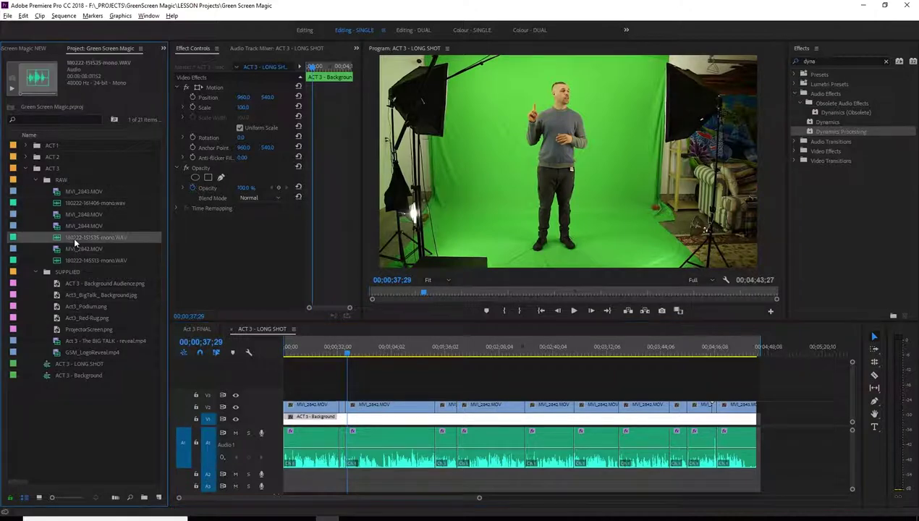
{"action": "left_click", "coordinate": [76, 259]}
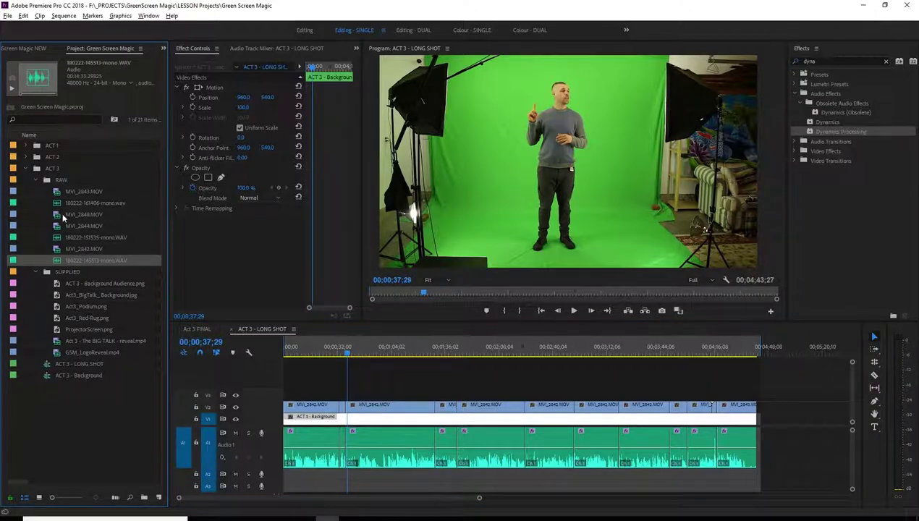
{"action": "left_click", "coordinate": [348, 355]}
{"action": "left_click_drag", "start_coordinate": [348, 355], "coordinate": [418, 360]}
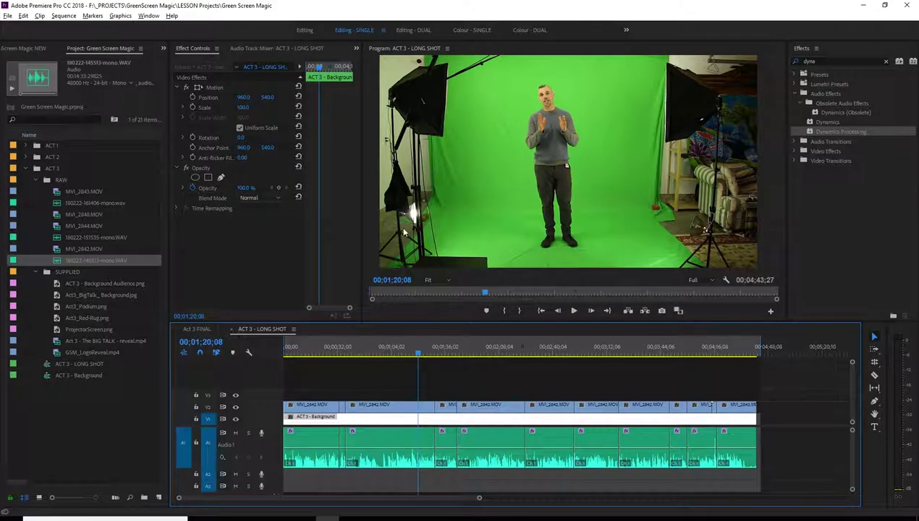
{"action": "left_click", "coordinate": [432, 353]}
{"action": "left_click", "coordinate": [435, 355]}
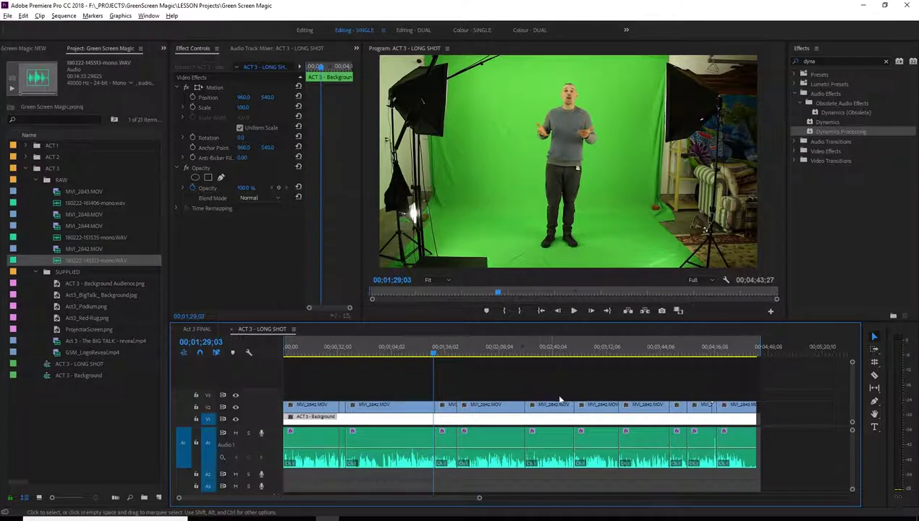
{"action": "left_click", "coordinate": [456, 353]}
{"action": "left_click_drag", "start_coordinate": [456, 353], "coordinate": [576, 355]}
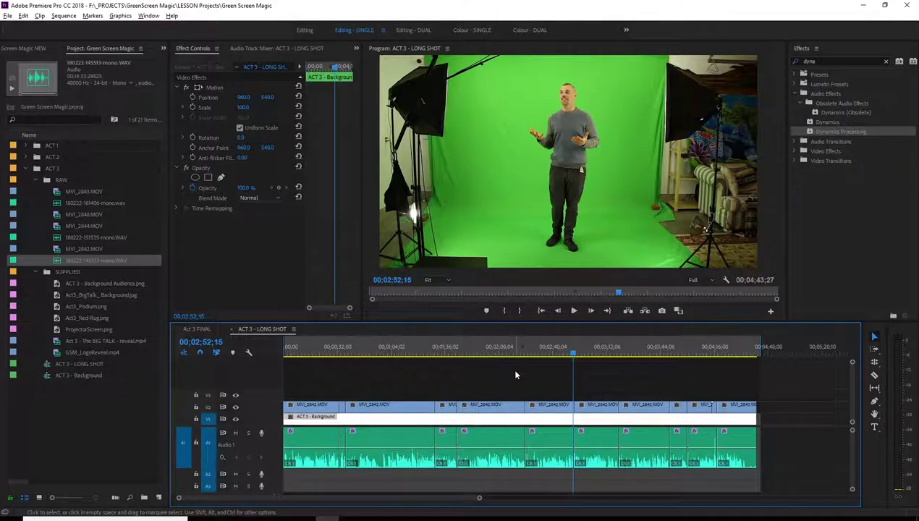
{"action": "left_click_drag", "start_coordinate": [571, 354], "coordinate": [303, 354]}
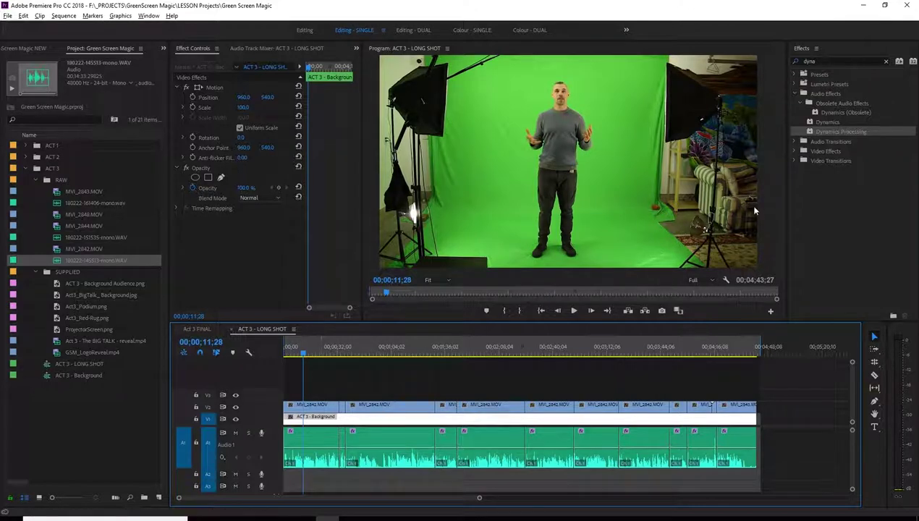
Apply Ultra Key to the presenter, sample the green, and show the Alpha Channel matte.
{"action": "left_click", "coordinate": [823, 61]}
{"action": "type", "text": "key"}
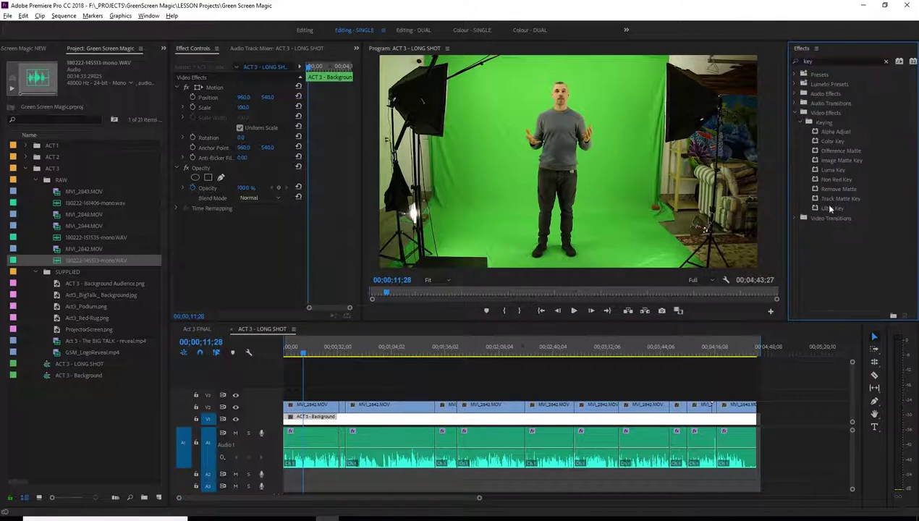
{"action": "left_click_drag", "start_coordinate": [832, 208], "coordinate": [296, 410]}
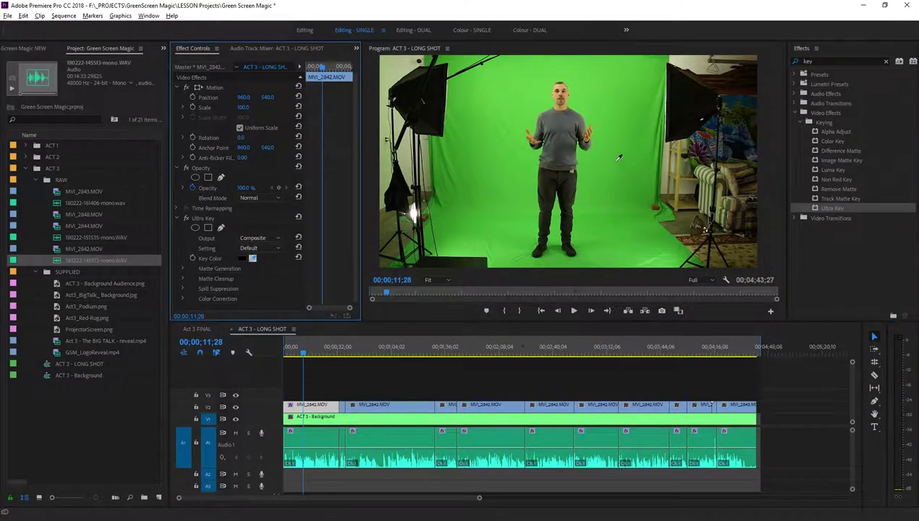
{"action": "left_click", "coordinate": [586, 166]}
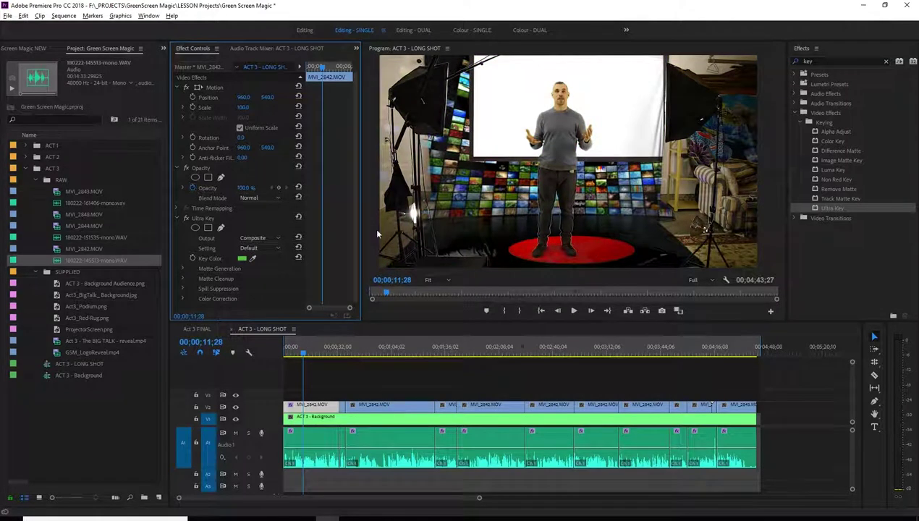
{"action": "left_click", "coordinate": [272, 238]}
{"action": "left_click", "coordinate": [264, 247]}
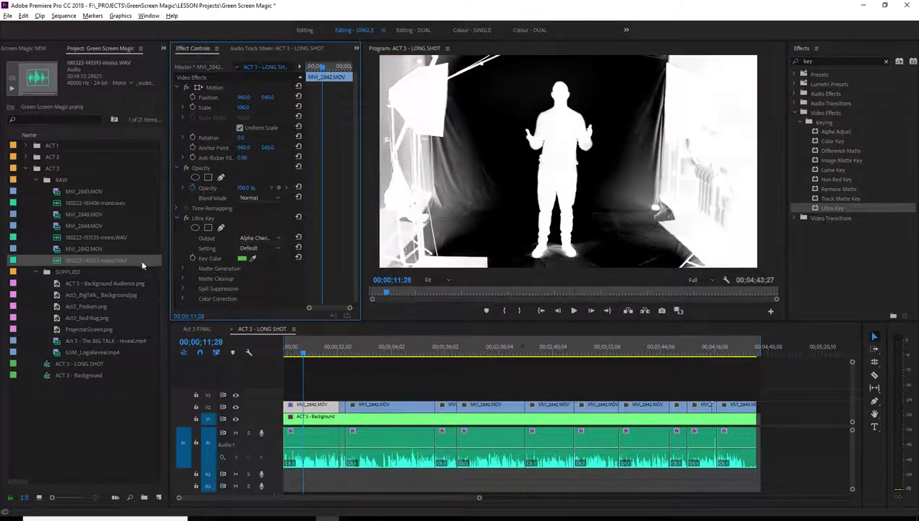
Set Matte Generation to Transparency 32, Pedestal 89, Tolerance 66, then return to Composite output.
{"action": "left_click", "coordinate": [182, 268]}
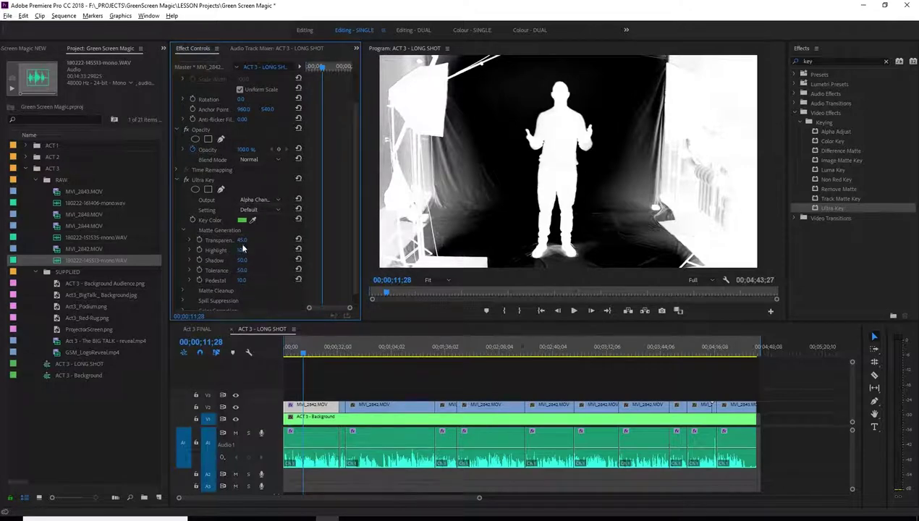
{"action": "mouse_move", "coordinate": [242, 239]}
{"action": "left_mouse_down"}
{"action": "mouse_move", "coordinate": [253, 240]}
{"action": "mouse_move", "coordinate": [233, 239]}
{"action": "left_mouse_up"}
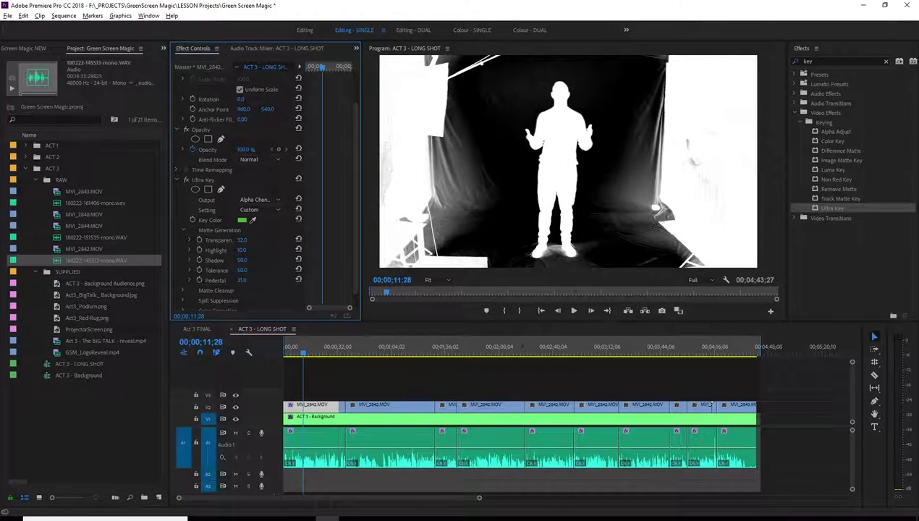
{"action": "left_click_drag", "start_coordinate": [241, 280], "coordinate": [301, 280]}
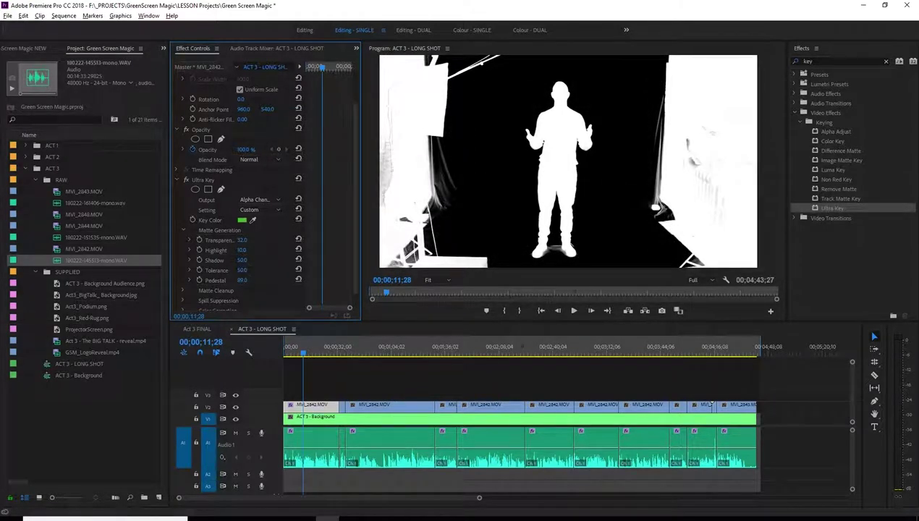
{"action": "mouse_move", "coordinate": [253, 270]}
{"action": "left_mouse_down"}
{"action": "mouse_move", "coordinate": [255, 260]}
{"action": "mouse_move", "coordinate": [246, 269]}
{"action": "mouse_move", "coordinate": [244, 259]}
{"action": "left_mouse_up"}
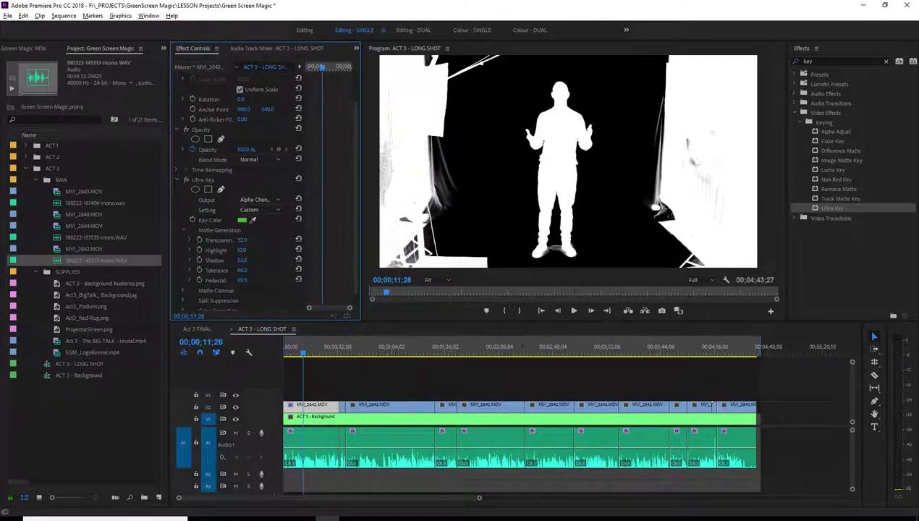
{"action": "left_click", "coordinate": [257, 199]}
{"action": "left_click", "coordinate": [260, 209]}
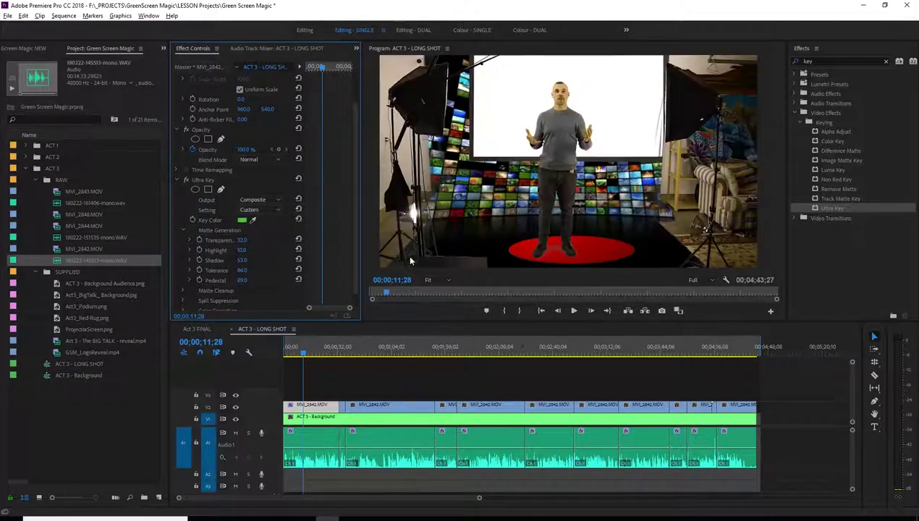
{"action": "left_click", "coordinate": [447, 279]}
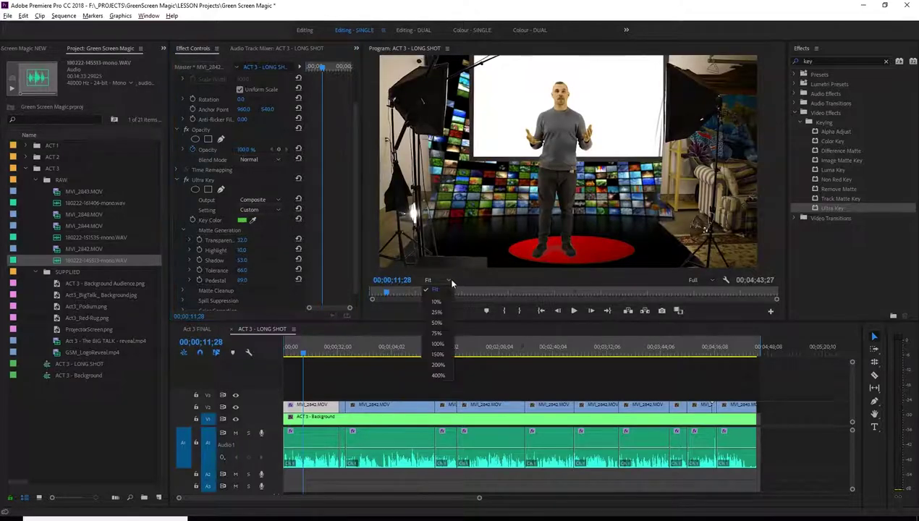
View the keyed presenter at 100% with V1 hidden, panning around to inspect edges.
{"action": "left_click", "coordinate": [437, 344]}
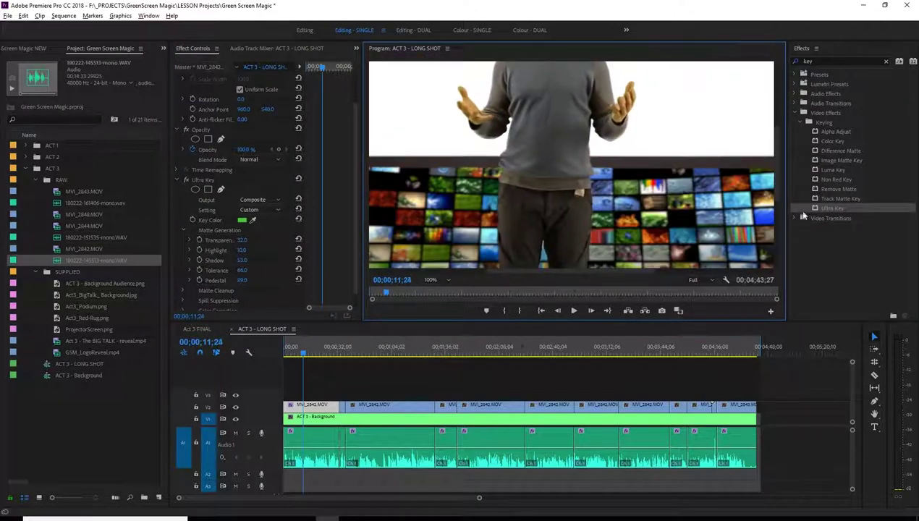
{"action": "left_click_drag", "start_coordinate": [771, 160], "coordinate": [772, 122]}
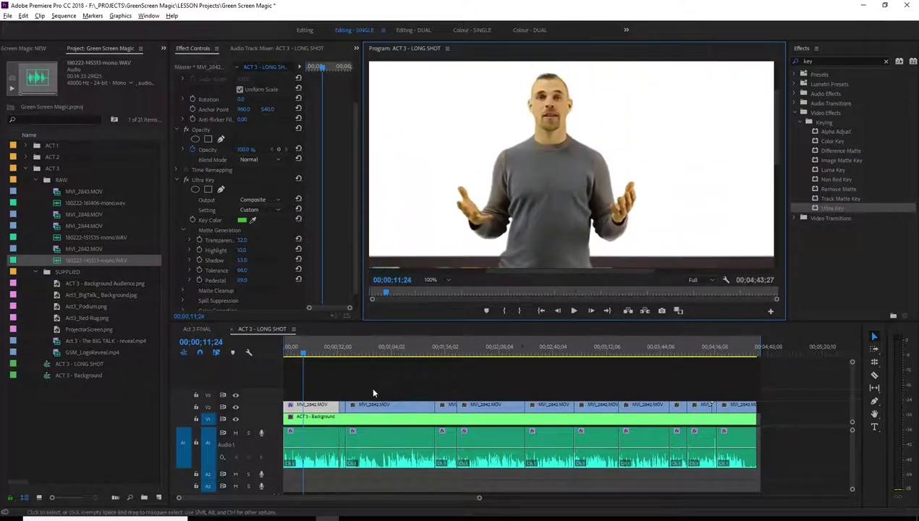
{"action": "left_click", "coordinate": [235, 419]}
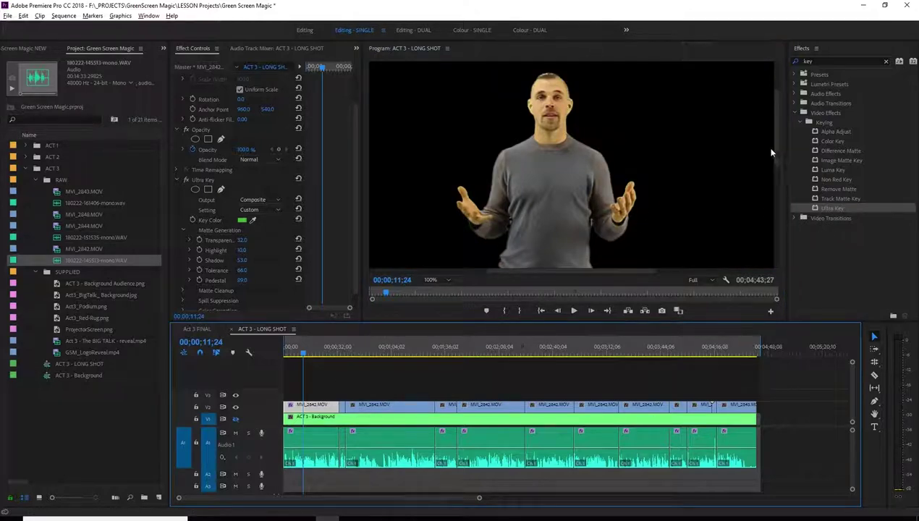
{"action": "mouse_move", "coordinate": [771, 150]}
{"action": "left_mouse_down"}
{"action": "mouse_move", "coordinate": [782, 227]}
{"action": "mouse_move", "coordinate": [774, 164]}
{"action": "left_mouse_up"}
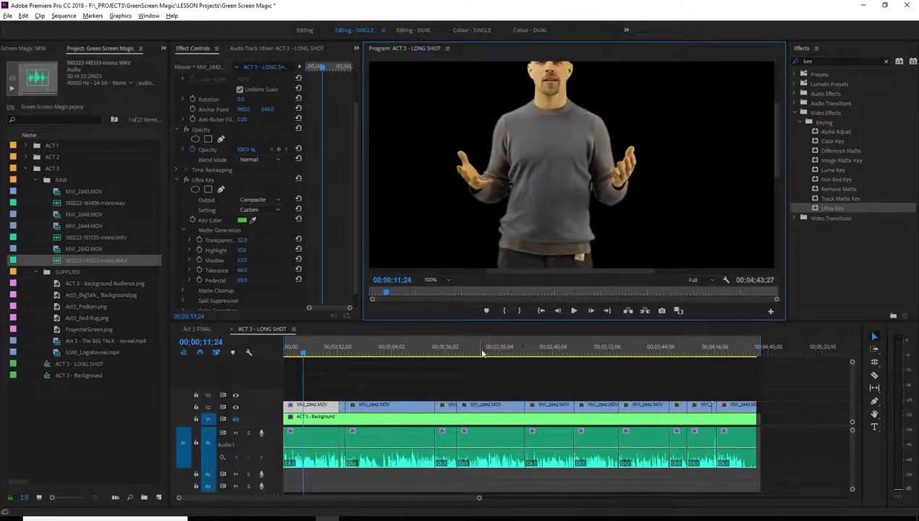
{"action": "left_click_drag", "start_coordinate": [560, 270], "coordinate": [568, 267]}
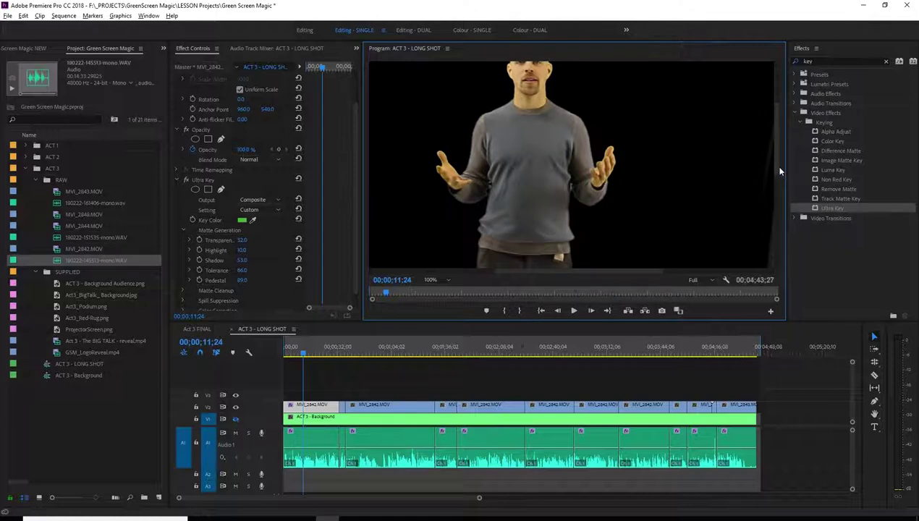
{"action": "left_click_drag", "start_coordinate": [778, 168], "coordinate": [775, 203]}
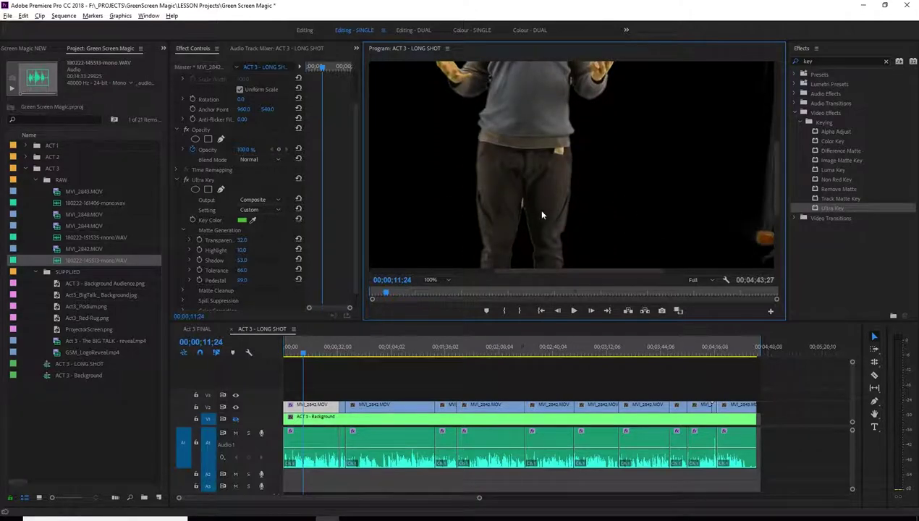
{"action": "left_click_drag", "start_coordinate": [782, 212], "coordinate": [773, 189]}
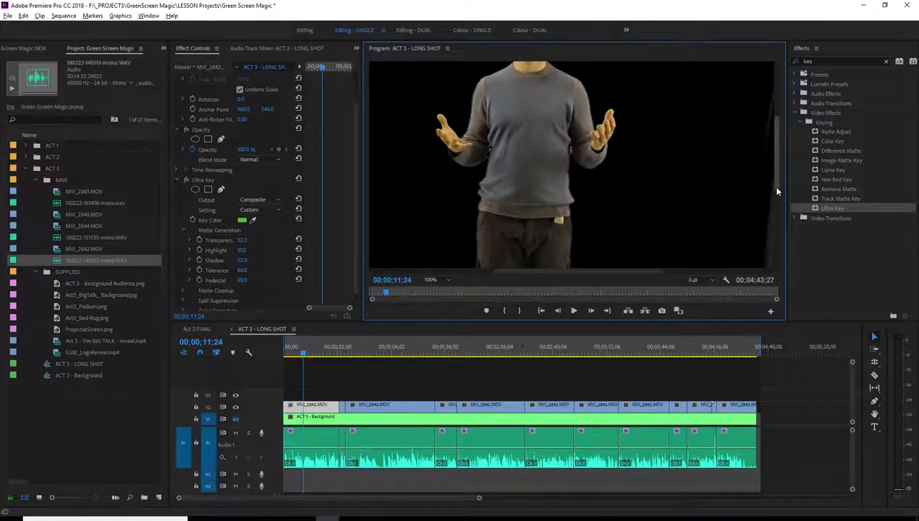
{"action": "mouse_move", "coordinate": [772, 164]}
{"action": "left_mouse_down"}
{"action": "mouse_move", "coordinate": [771, 143]}
{"action": "mouse_move", "coordinate": [777, 168]}
{"action": "left_mouse_up"}
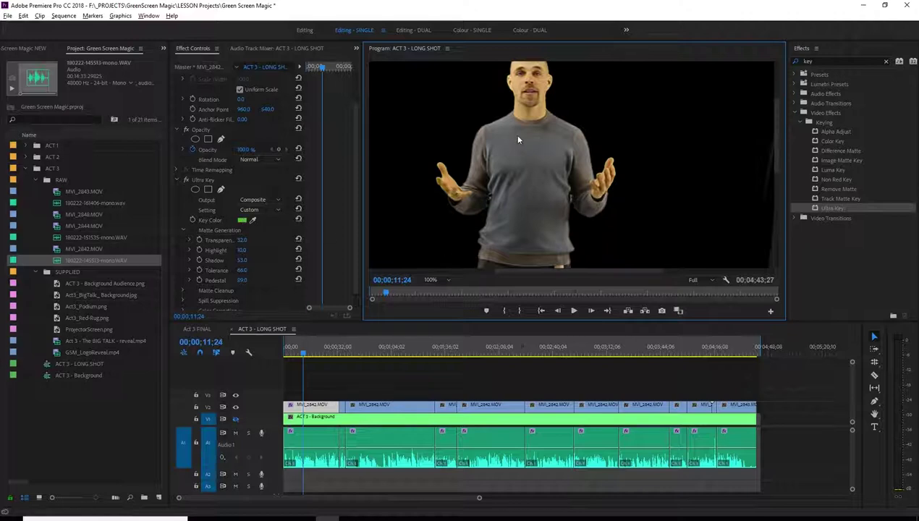
{"action": "left_click", "coordinate": [184, 290]}
Choke the presenter's matte edge inward to Choke 7 with Soften 6.
{"action": "left_click_drag", "start_coordinate": [354, 208], "coordinate": [364, 248]}
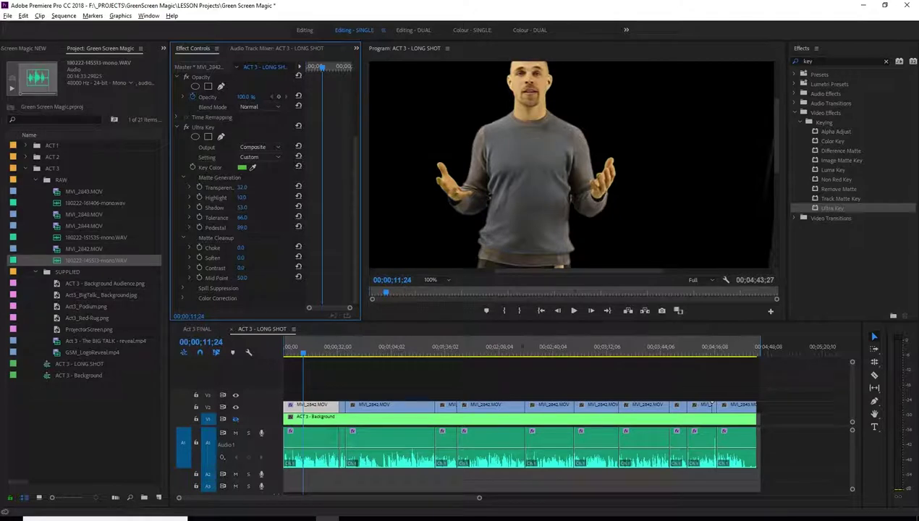
{"action": "left_click_drag", "start_coordinate": [240, 247], "coordinate": [246, 247]}
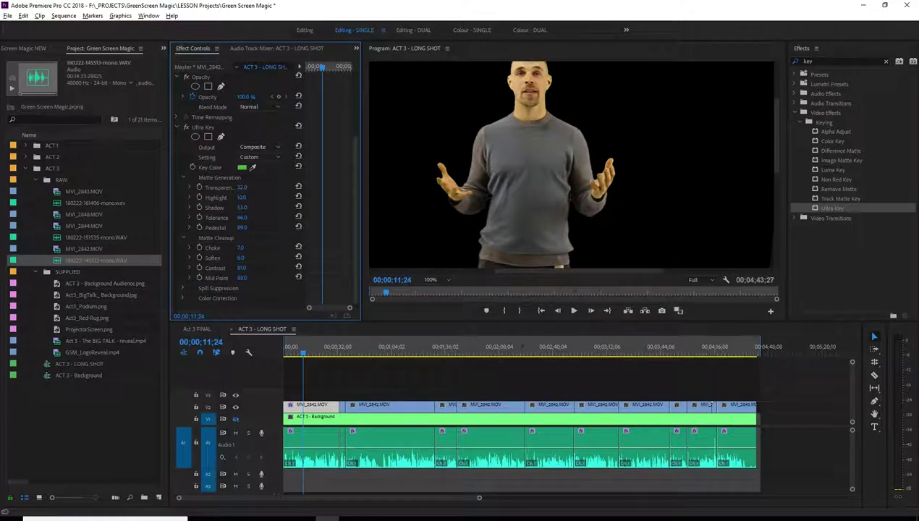
{"action": "scroll", "coordinate": [207, 245], "scroll_direction": "down", "scroll_amount": 1}
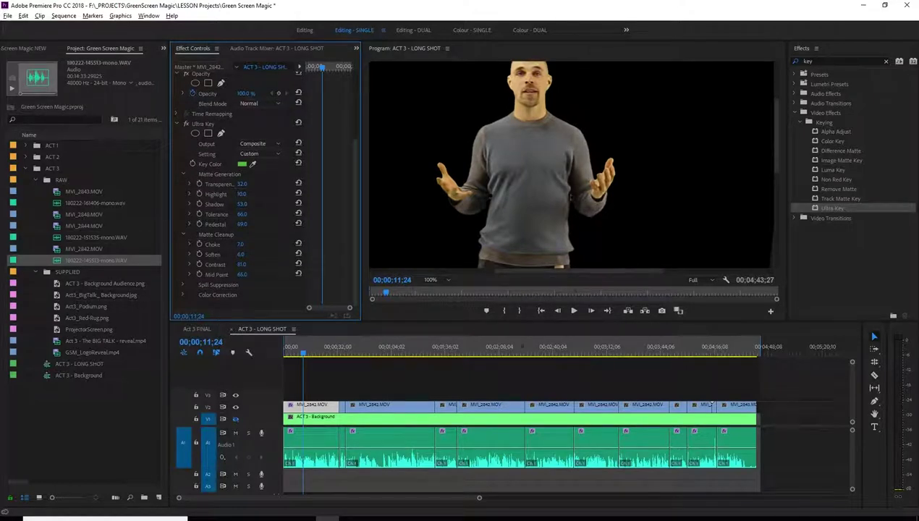
Raise Spill Suppression to 99 and set Luma to 86.
{"action": "left_click", "coordinate": [183, 285]}
{"action": "scroll", "coordinate": [316, 255], "scroll_direction": "down", "scroll_amount": 2}
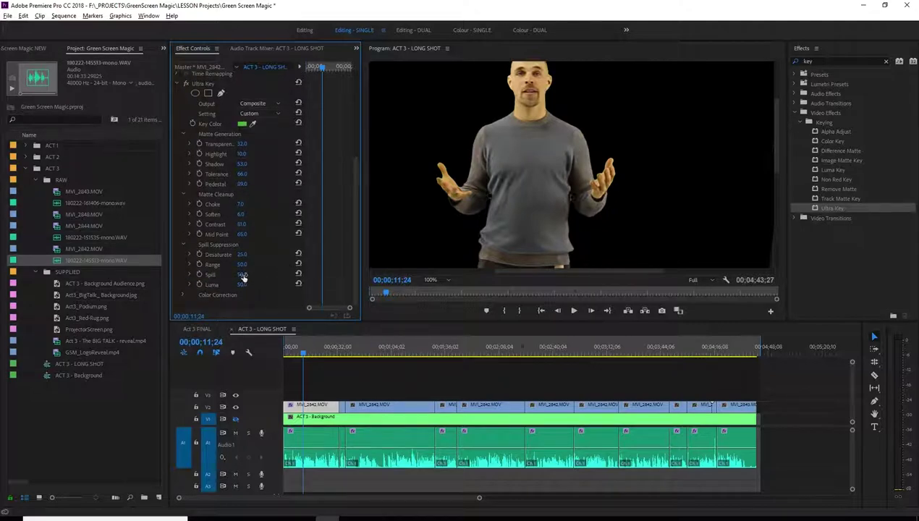
{"action": "left_click_drag", "start_coordinate": [242, 274], "coordinate": [277, 274]}
{"action": "left_click_drag", "start_coordinate": [243, 288], "coordinate": [253, 287]}
{"action": "scroll", "coordinate": [346, 244], "scroll_direction": "up", "scroll_amount": 2}
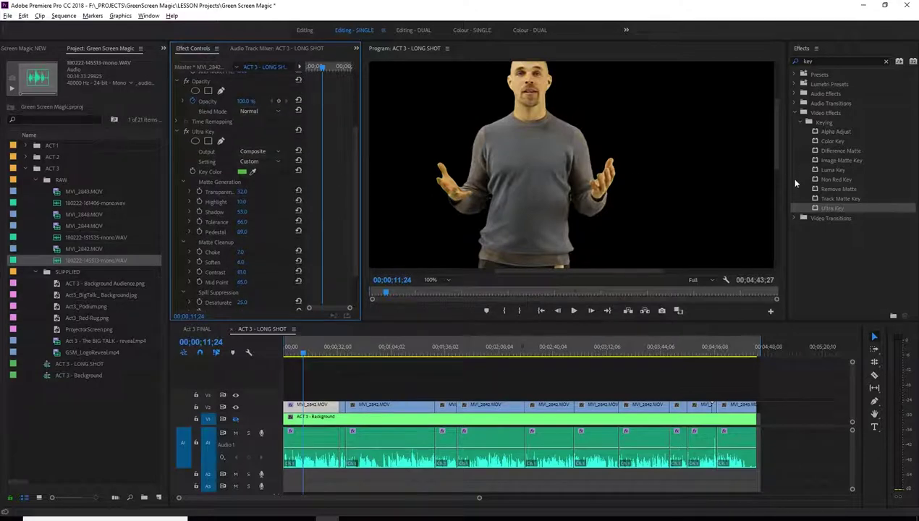
{"action": "left_click", "coordinate": [769, 163]}
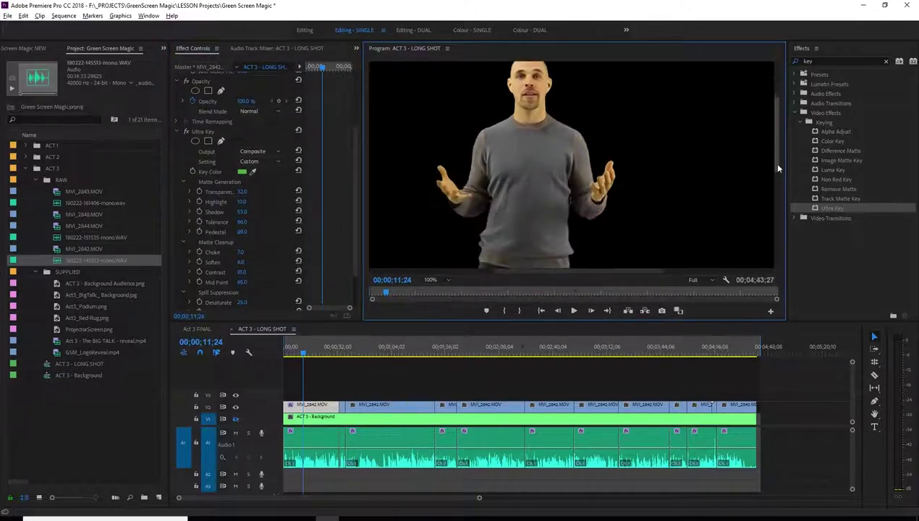
Fit the preview to the frame and apply the Crop effect to the presenter clip.
{"action": "left_click", "coordinate": [178, 133]}
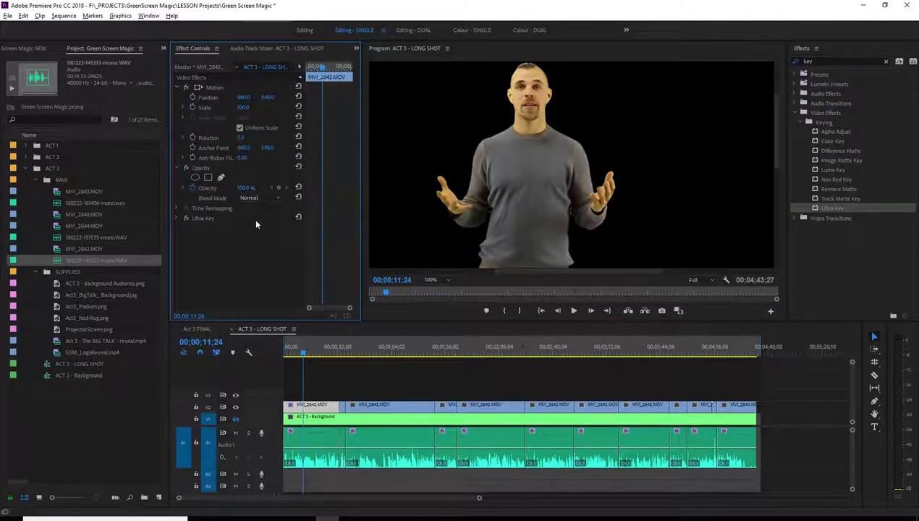
{"action": "left_click", "coordinate": [448, 279]}
{"action": "left_click", "coordinate": [436, 288]}
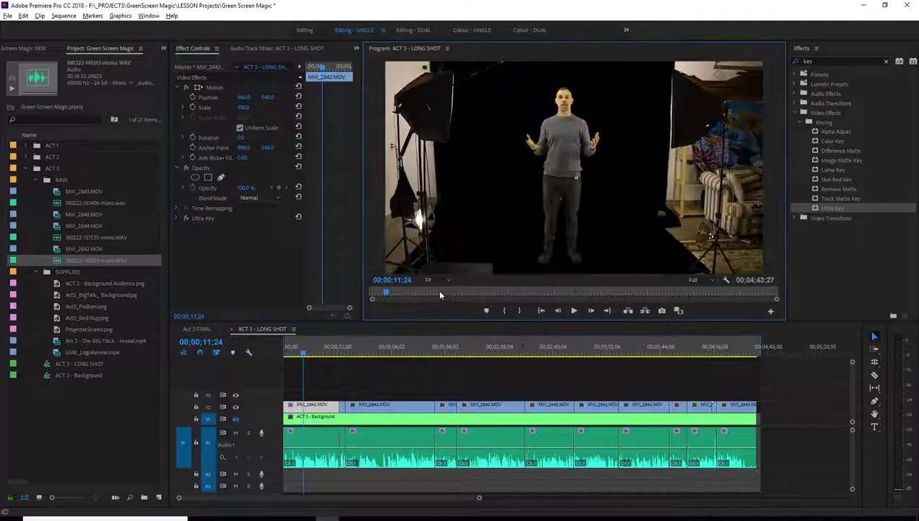
{"action": "left_click", "coordinate": [824, 62]}
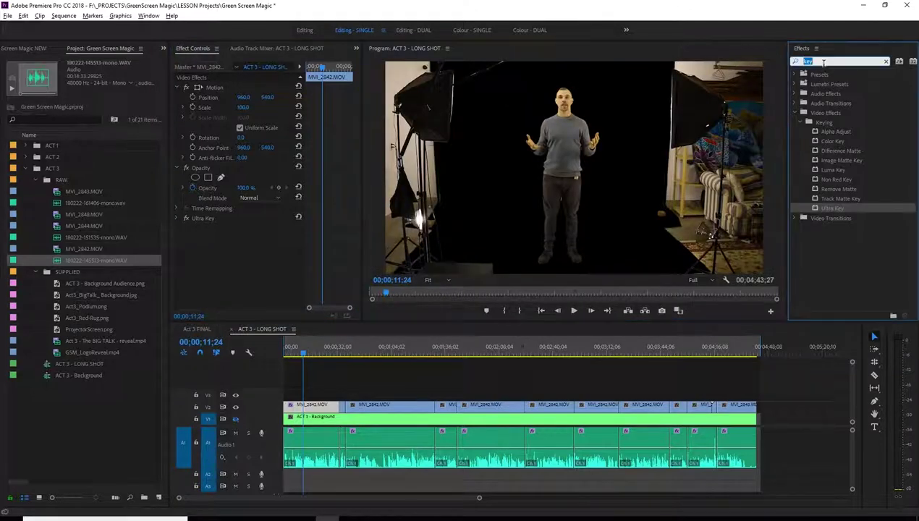
{"action": "type", "text": "crop"}
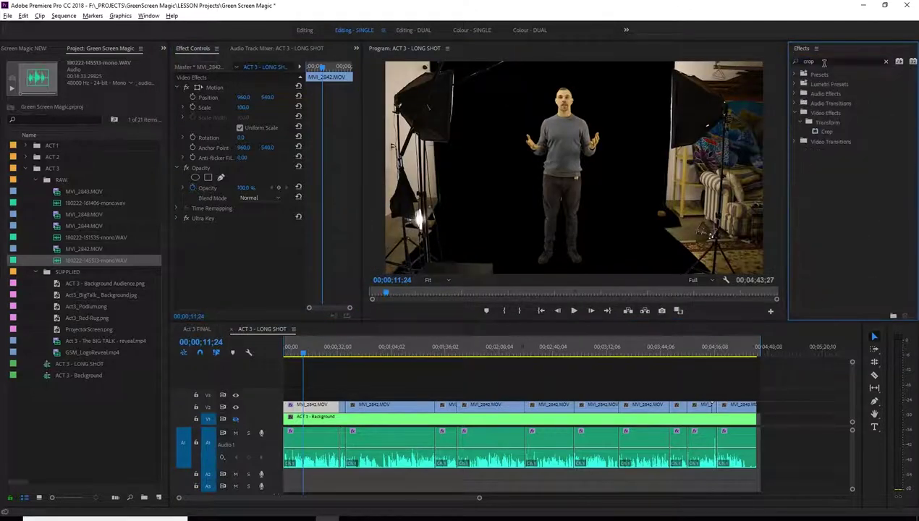
{"action": "left_click_drag", "start_coordinate": [825, 132], "coordinate": [333, 228]}
Draw a freehand Crop mask around the presenter, closing it on the first point.
{"action": "left_click", "coordinate": [220, 234]}
{"action": "left_click", "coordinate": [483, 132]}
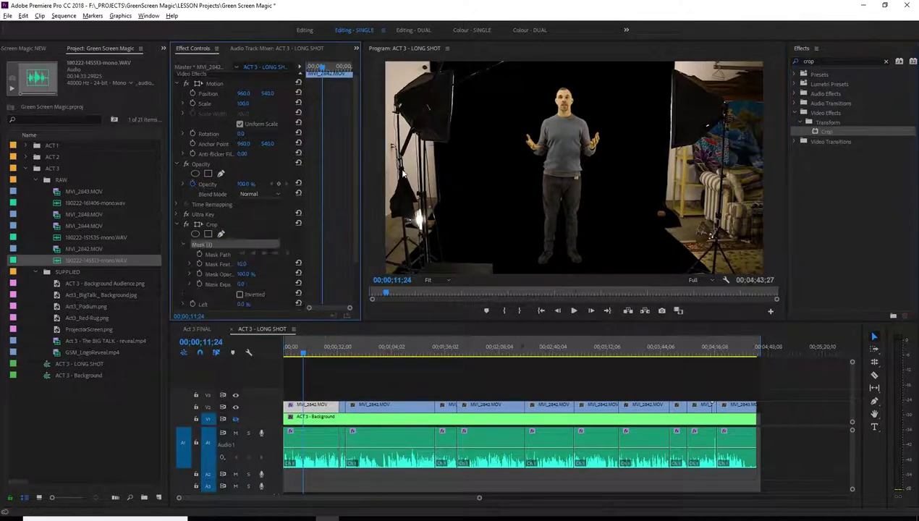
{"action": "left_click", "coordinate": [510, 68]}
{"action": "left_click", "coordinate": [468, 101]}
{"action": "left_click", "coordinate": [467, 180]}
{"action": "left_click", "coordinate": [485, 236]}
{"action": "left_click", "coordinate": [503, 263]}
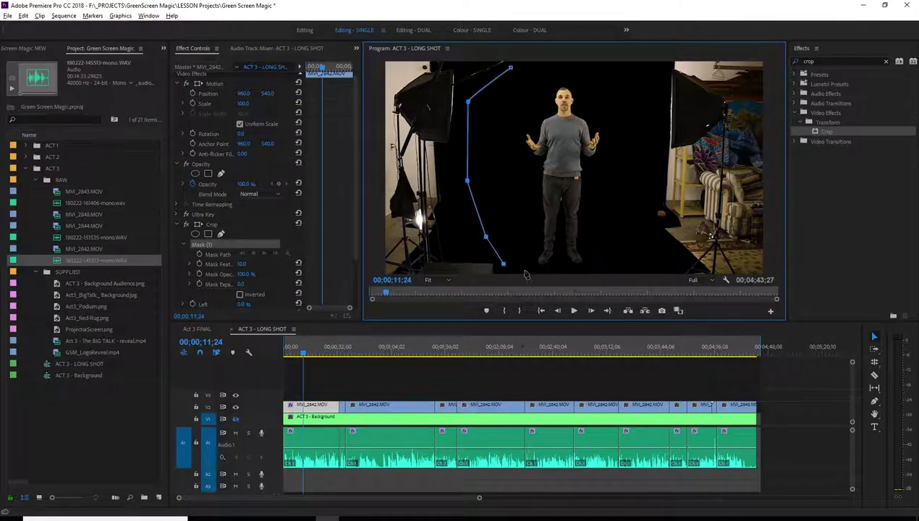
{"action": "left_click", "coordinate": [521, 272]}
{"action": "left_click", "coordinate": [604, 272]}
{"action": "left_click", "coordinate": [650, 272]}
{"action": "left_click", "coordinate": [649, 239]}
{"action": "left_click", "coordinate": [637, 205]}
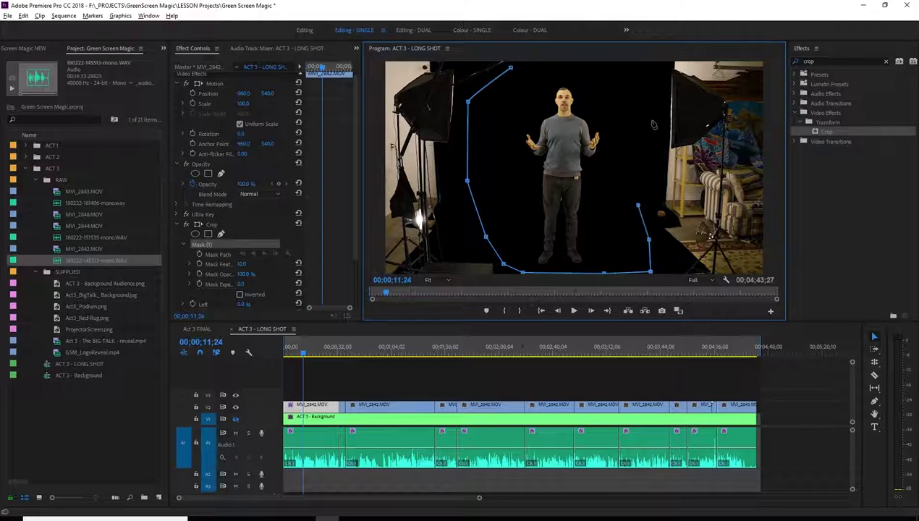
{"action": "left_click", "coordinate": [659, 98]}
{"action": "left_click", "coordinate": [614, 67]}
{"action": "left_click", "coordinate": [510, 68]}
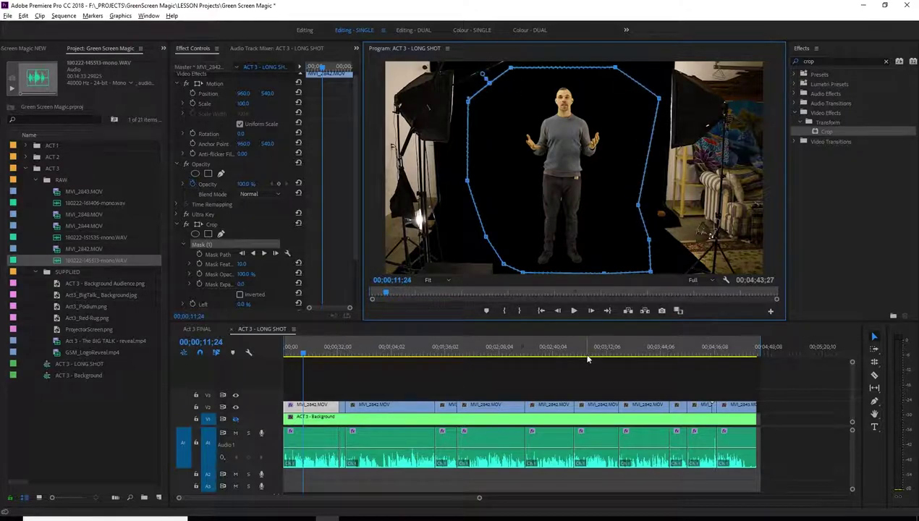
Invert the Crop mask and play the sequence to check the result.
{"action": "scroll", "coordinate": [311, 258], "scroll_direction": "down", "scroll_amount": 1}
{"action": "left_click", "coordinate": [240, 276]}
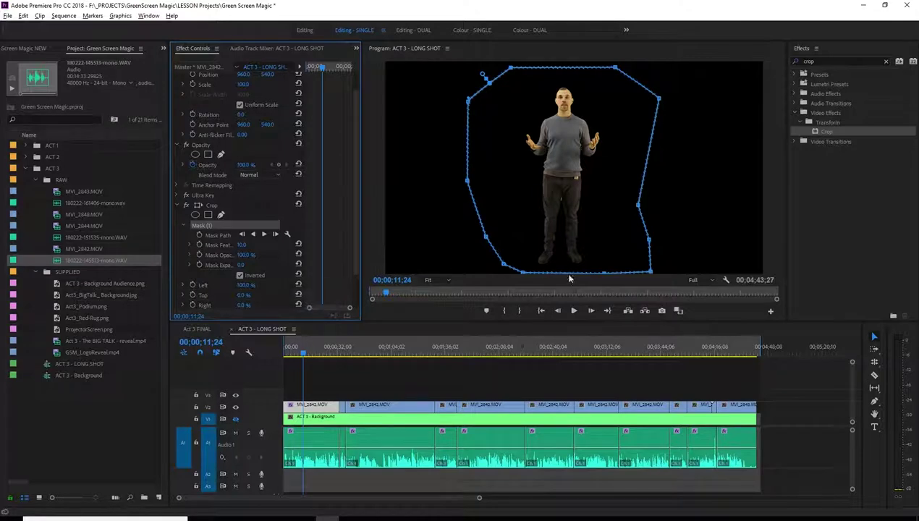
{"action": "left_click", "coordinate": [317, 355]}
{"action": "key", "text": "space"}
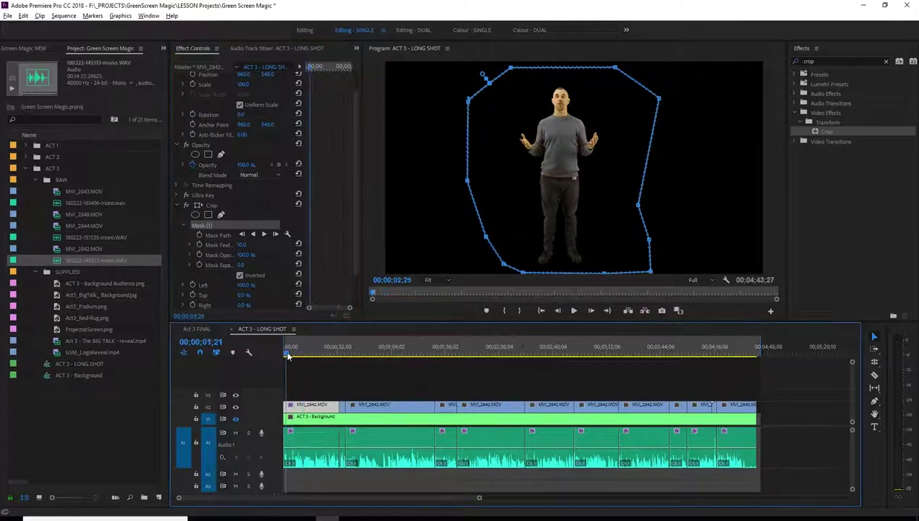
{"action": "left_click", "coordinate": [335, 352]}
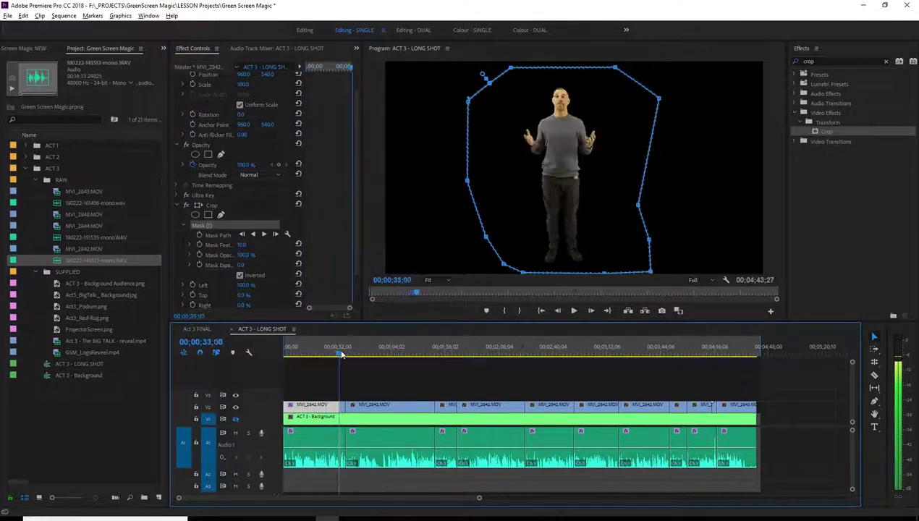
{"action": "key", "text": "d"}
{"action": "mouse_move", "coordinate": [335, 352]}
{"action": "left_mouse_down"}
{"action": "mouse_move", "coordinate": [287, 353]}
{"action": "mouse_move", "coordinate": [362, 352]}
{"action": "mouse_move", "coordinate": [323, 354]}
{"action": "left_mouse_up"}
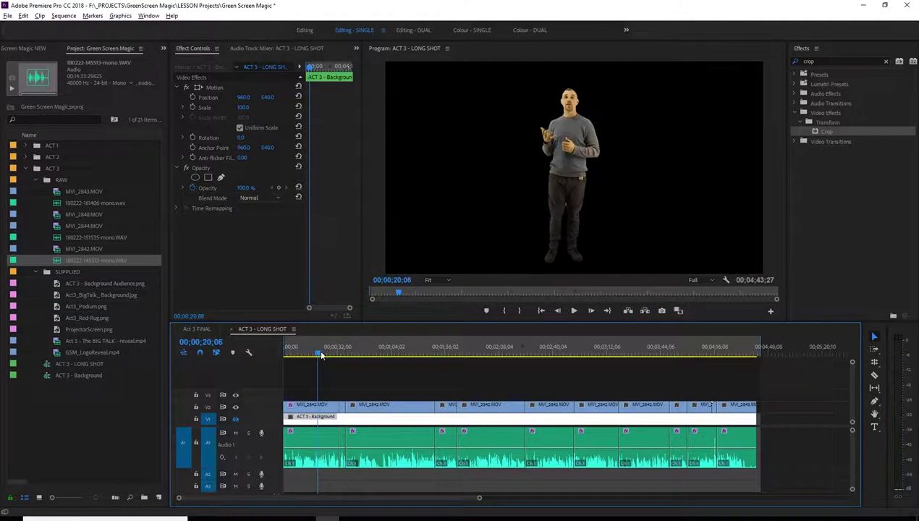
Reveal the V1 stage and place the presenter at 1000, 759 with scale 53 on the red rug.
{"action": "left_click", "coordinate": [235, 420]}
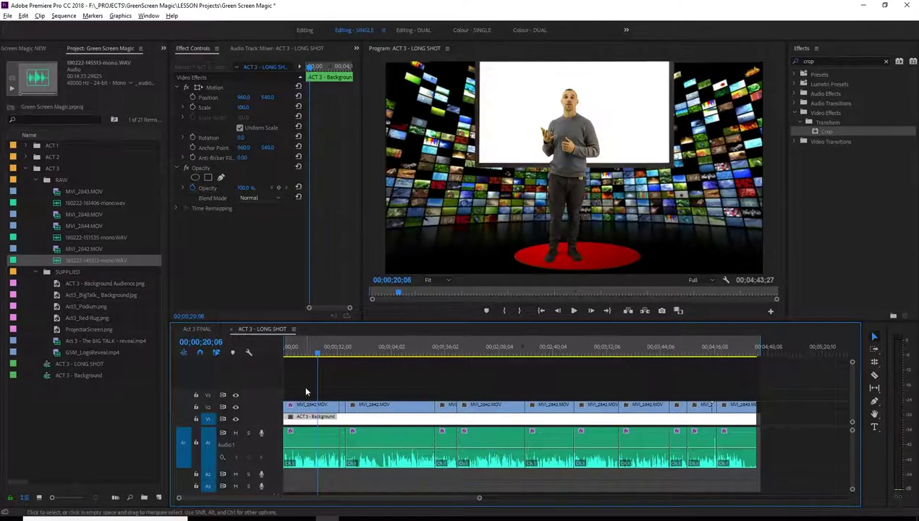
{"action": "left_click", "coordinate": [310, 406]}
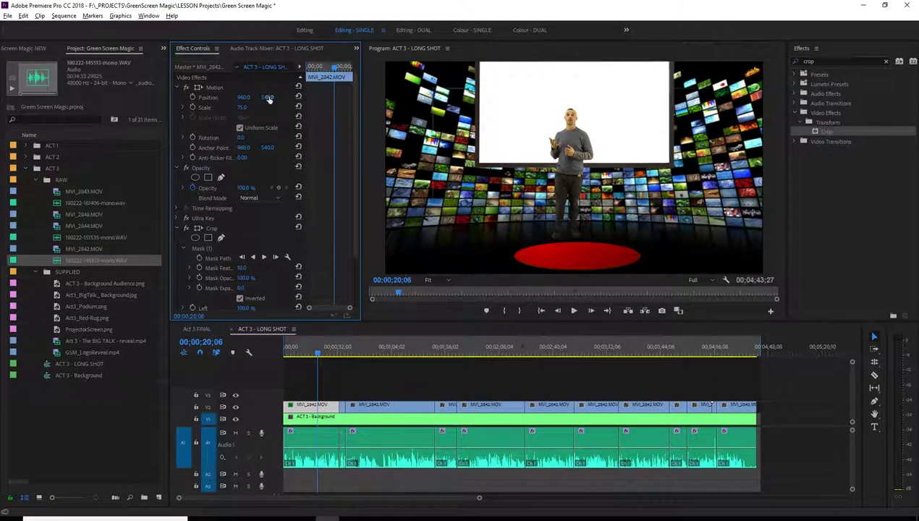
{"action": "left_click_drag", "start_coordinate": [266, 97], "coordinate": [340, 97]}
{"action": "left_click_drag", "start_coordinate": [241, 107], "coordinate": [212, 107]}
{"action": "left_click_drag", "start_coordinate": [267, 97], "coordinate": [303, 97]}
{"action": "left_click_drag", "start_coordinate": [249, 106], "coordinate": [303, 97]}
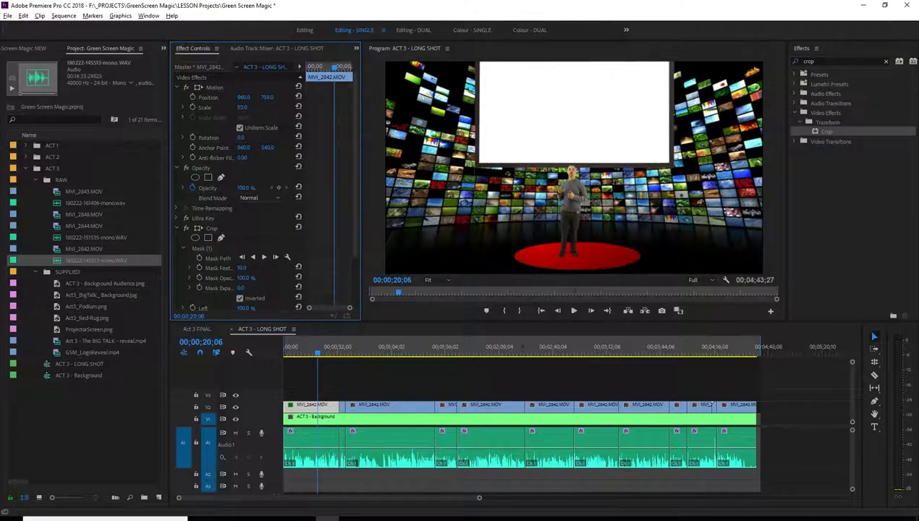
{"action": "left_click_drag", "start_coordinate": [244, 97], "coordinate": [258, 97]}
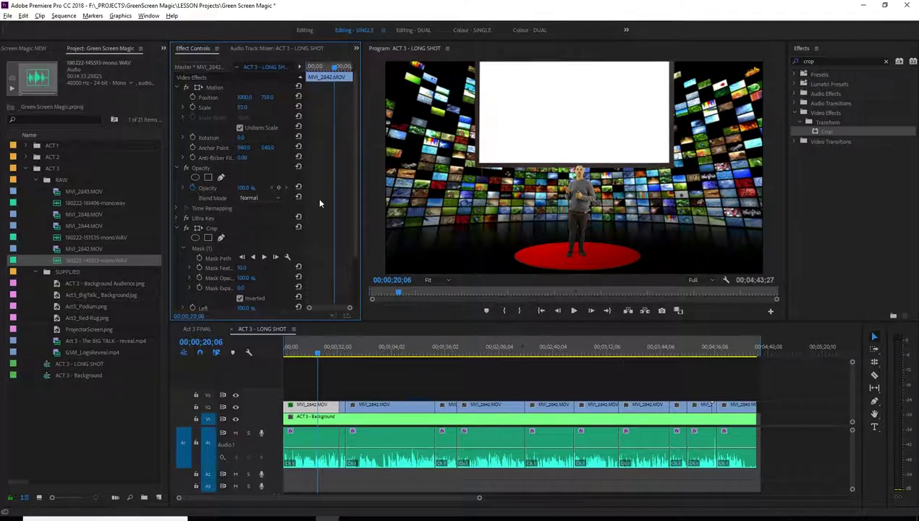
Raise ProjectorScreen.png in ACT 3 - Background to position 960, 215, then return to LONG SHOT.
{"action": "double_click", "coordinate": [323, 420]}
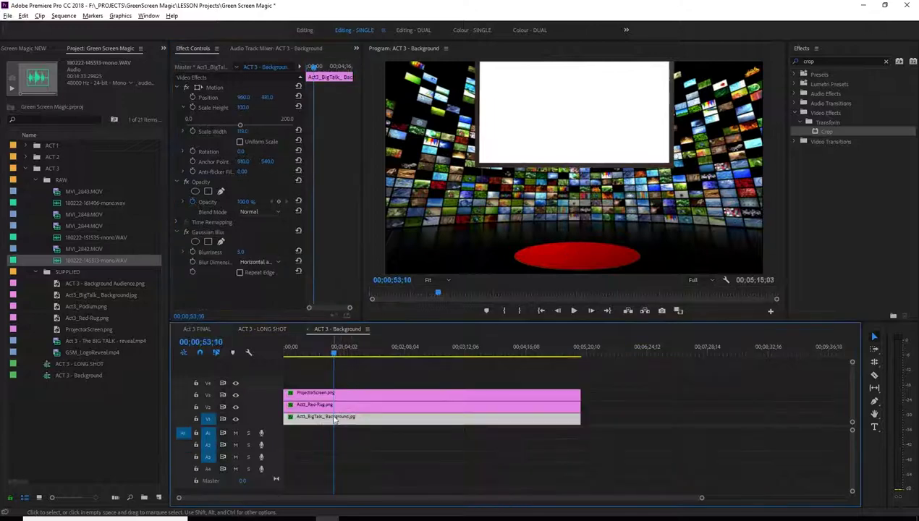
{"action": "left_click", "coordinate": [324, 430]}
{"action": "left_click", "coordinate": [322, 394]}
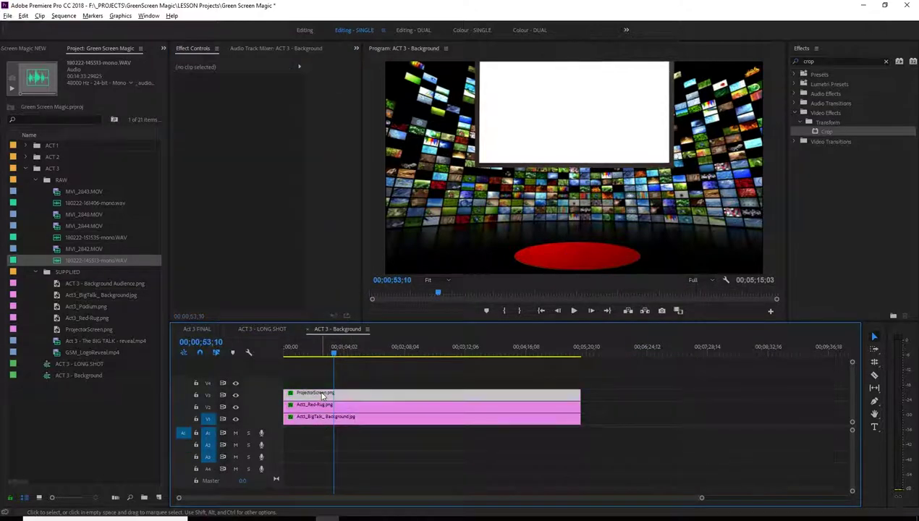
{"action": "left_click_drag", "start_coordinate": [267, 97], "coordinate": [236, 97]}
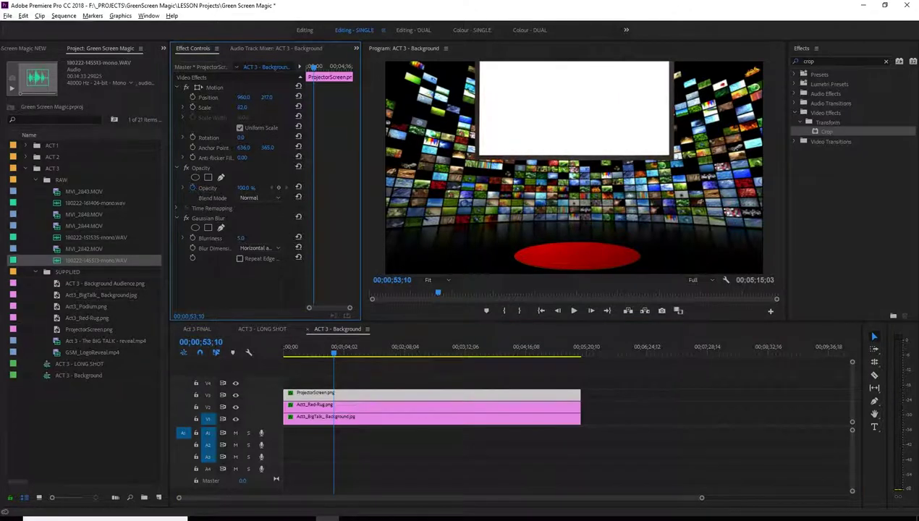
{"action": "left_click_drag", "start_coordinate": [584, 184], "coordinate": [584, 182]}
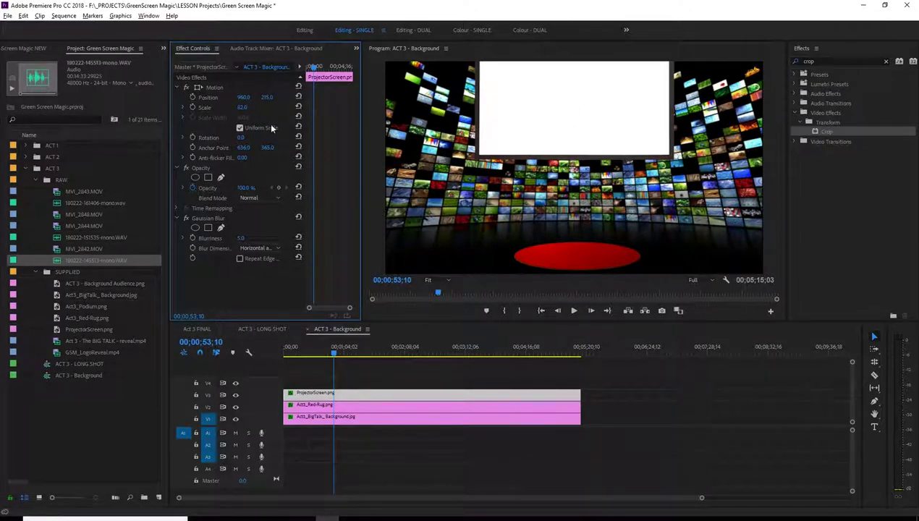
{"action": "left_click", "coordinate": [309, 329]}
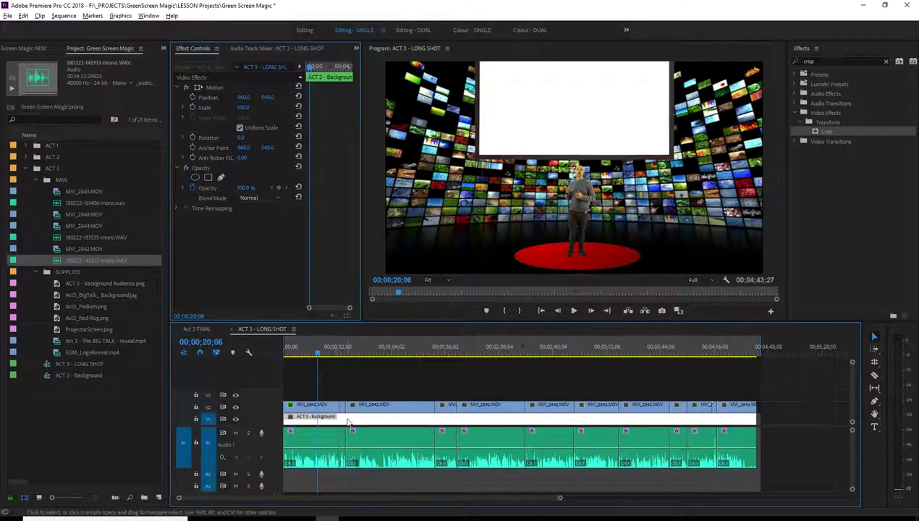
Scale the MVI_2842 presenter up to 57 and view the Program monitor at 75%.
{"action": "left_click", "coordinate": [307, 405]}
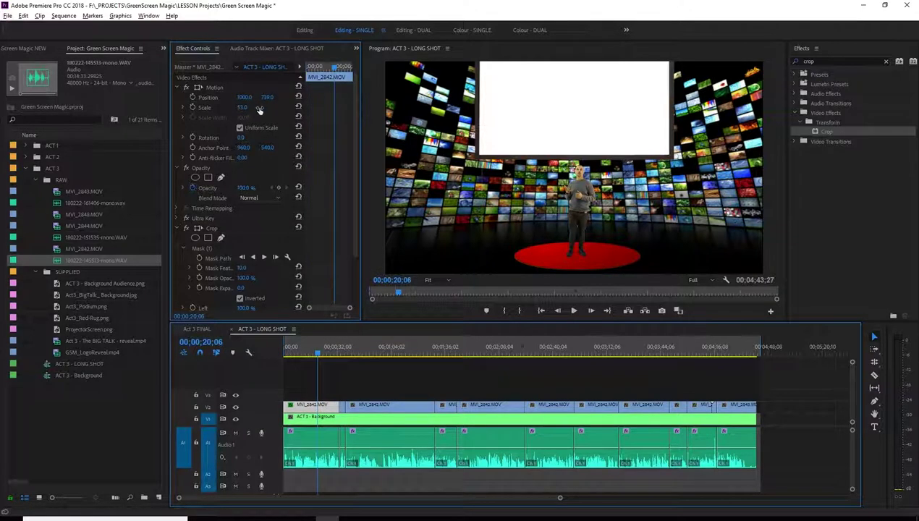
{"action": "left_click_drag", "start_coordinate": [245, 108], "coordinate": [267, 97]}
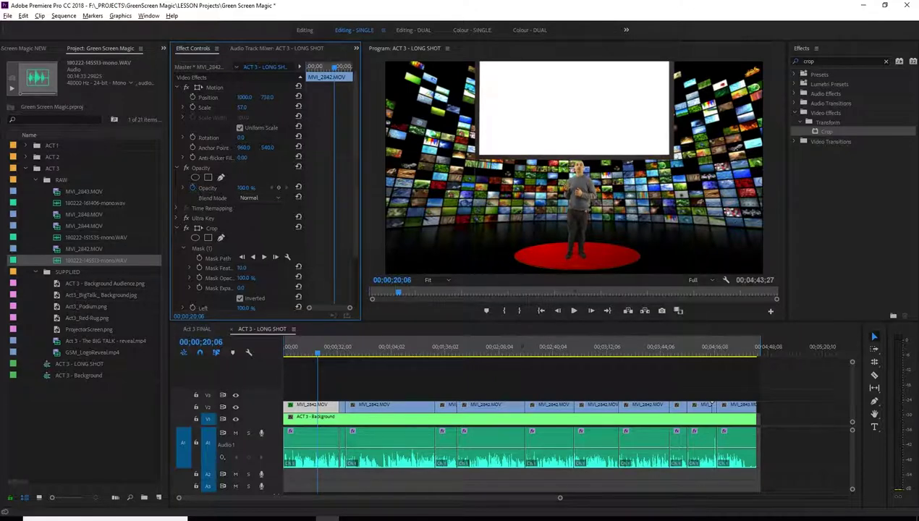
{"action": "left_click", "coordinate": [444, 279]}
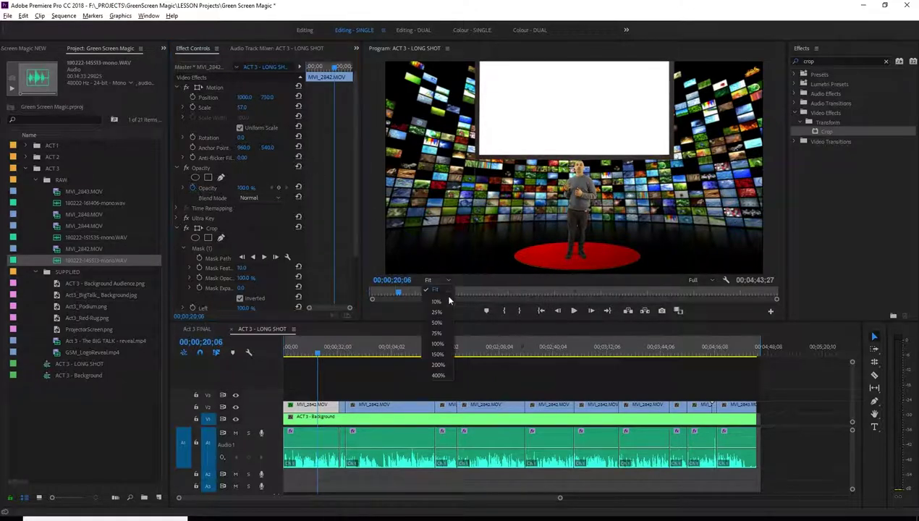
{"action": "left_click", "coordinate": [437, 333]}
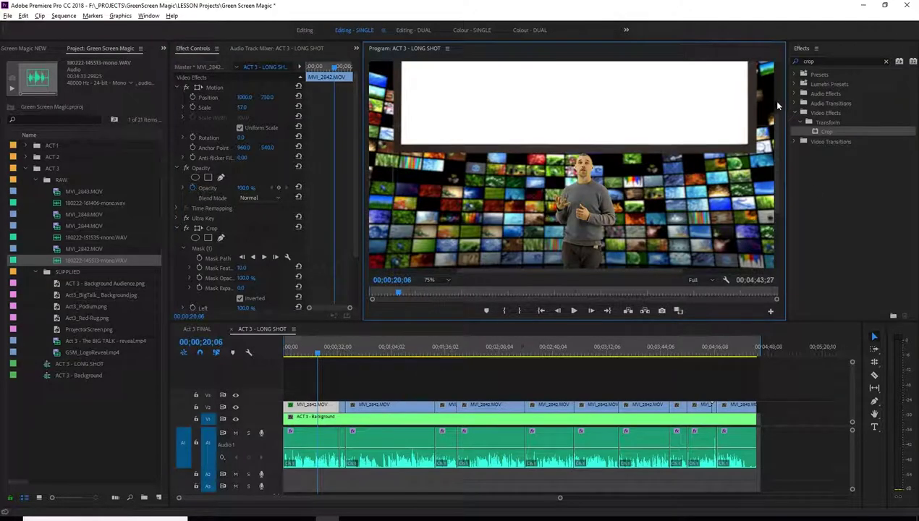
{"action": "left_click_drag", "start_coordinate": [774, 144], "coordinate": [783, 172]}
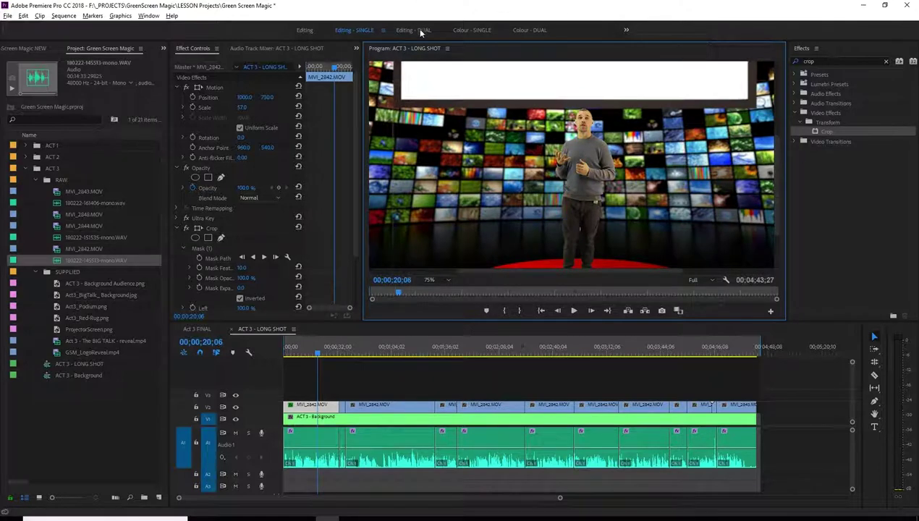
In the Colour workspace, raise Lumetri Temperature, Tint, Exposure and Contrast, and deepen Blacks.
{"action": "left_click", "coordinate": [471, 30]}
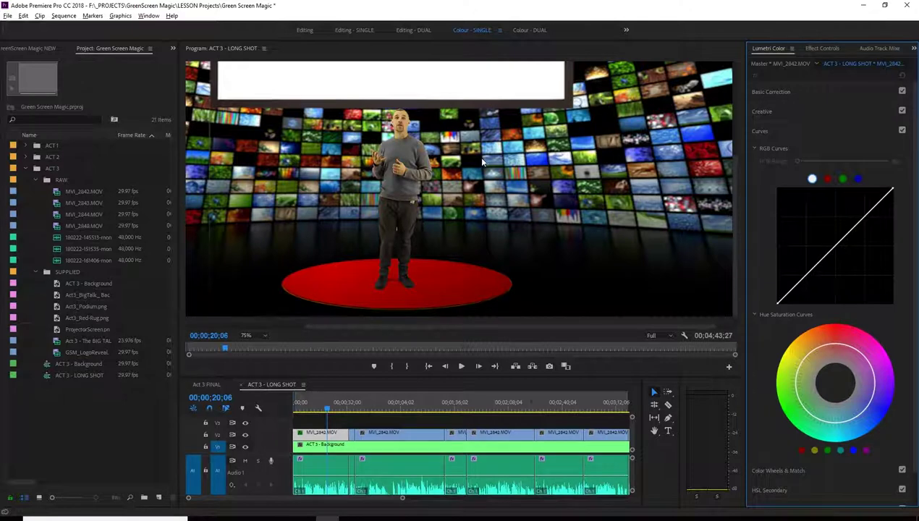
{"action": "left_click", "coordinate": [771, 91]}
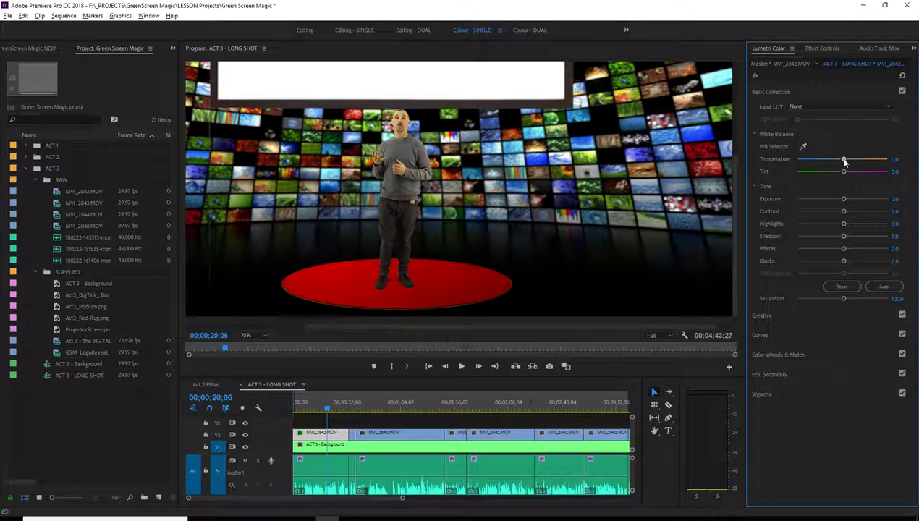
{"action": "left_click_drag", "start_coordinate": [845, 159], "coordinate": [849, 159]}
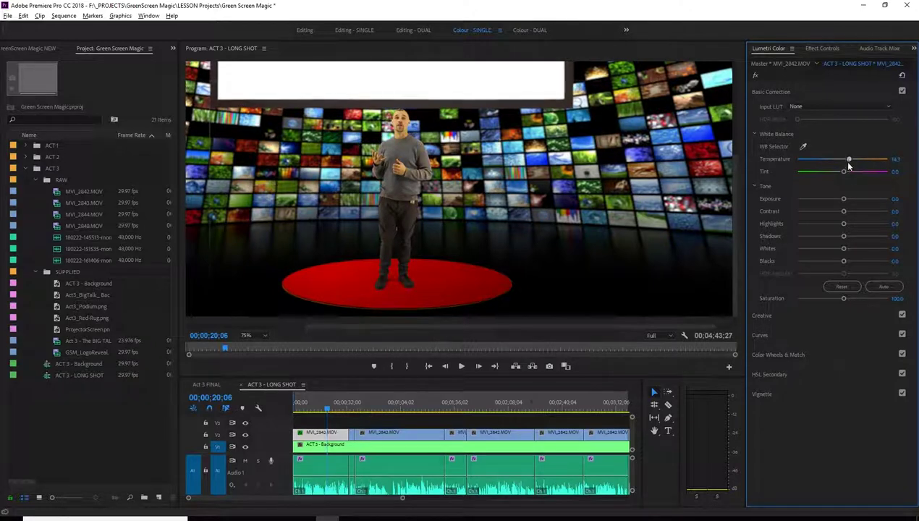
{"action": "left_click_drag", "start_coordinate": [844, 174], "coordinate": [846, 175]}
{"action": "left_click_drag", "start_coordinate": [845, 200], "coordinate": [848, 200]}
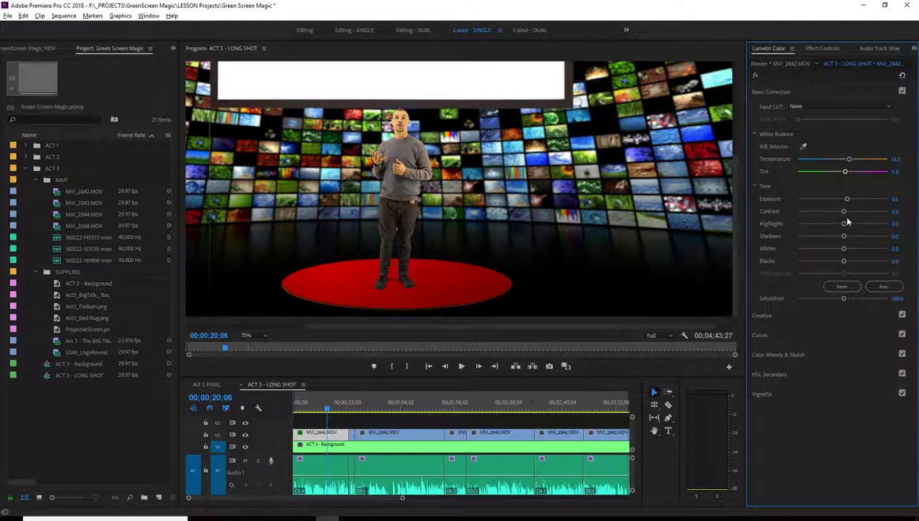
{"action": "mouse_move", "coordinate": [844, 212]}
{"action": "left_mouse_down"}
{"action": "mouse_move", "coordinate": [871, 221]}
{"action": "mouse_move", "coordinate": [851, 225]}
{"action": "mouse_move", "coordinate": [837, 241]}
{"action": "mouse_move", "coordinate": [852, 250]}
{"action": "mouse_move", "coordinate": [842, 250]}
{"action": "mouse_move", "coordinate": [855, 226]}
{"action": "mouse_move", "coordinate": [845, 211]}
{"action": "mouse_move", "coordinate": [859, 214]}
{"action": "left_mouse_up"}
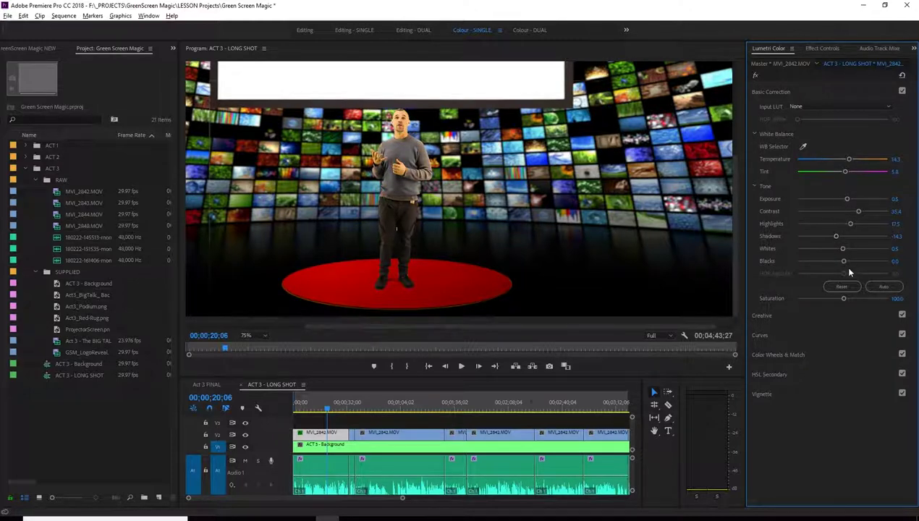
{"action": "mouse_move", "coordinate": [832, 260]}
{"action": "left_mouse_down"}
{"action": "mouse_move", "coordinate": [821, 262]}
{"action": "mouse_move", "coordinate": [840, 261]}
{"action": "left_mouse_up"}
Play the sequence to review the grade and lower the exposure slightly.
{"action": "left_click", "coordinate": [381, 390]}
{"action": "key", "text": "space"}
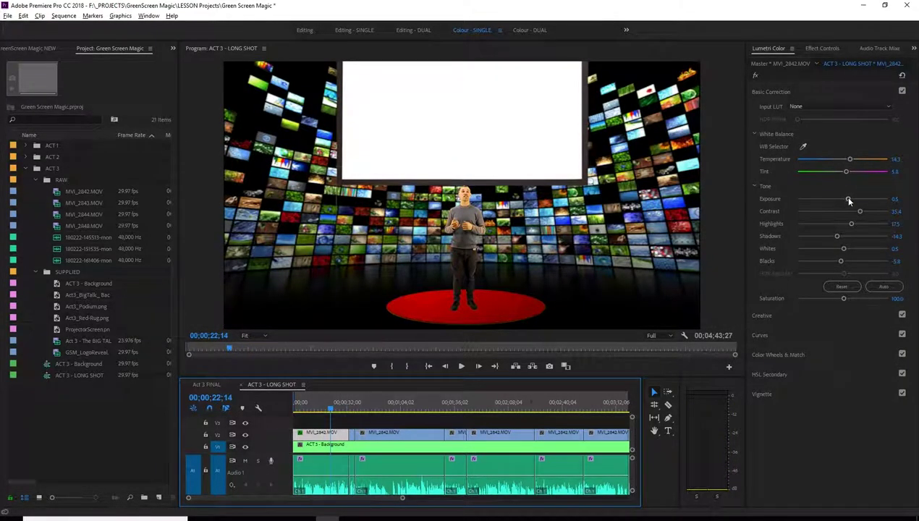
{"action": "left_click_drag", "start_coordinate": [849, 201], "coordinate": [843, 200]}
{"action": "key", "text": "space"}
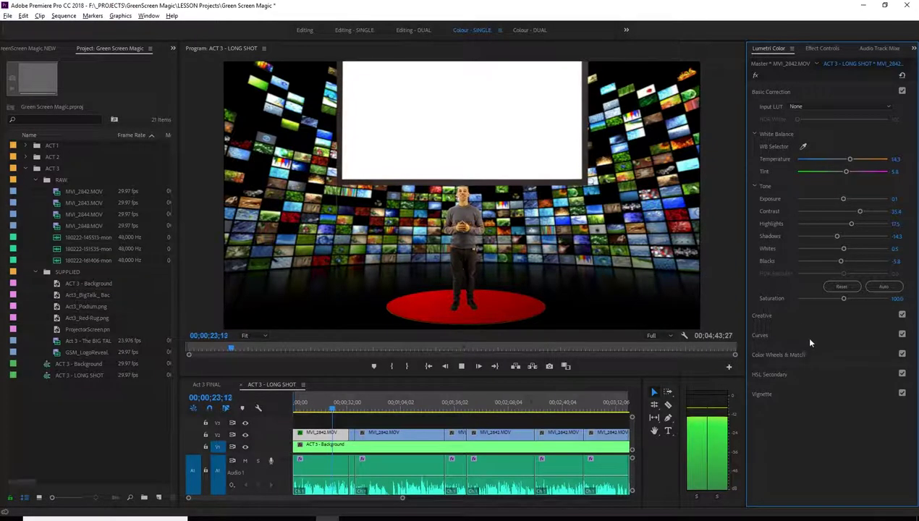
Set Lumetri Creative Sharpen on the presenter to about 29.1.
{"action": "key", "text": "space"}
{"action": "left_click", "coordinate": [790, 317]}
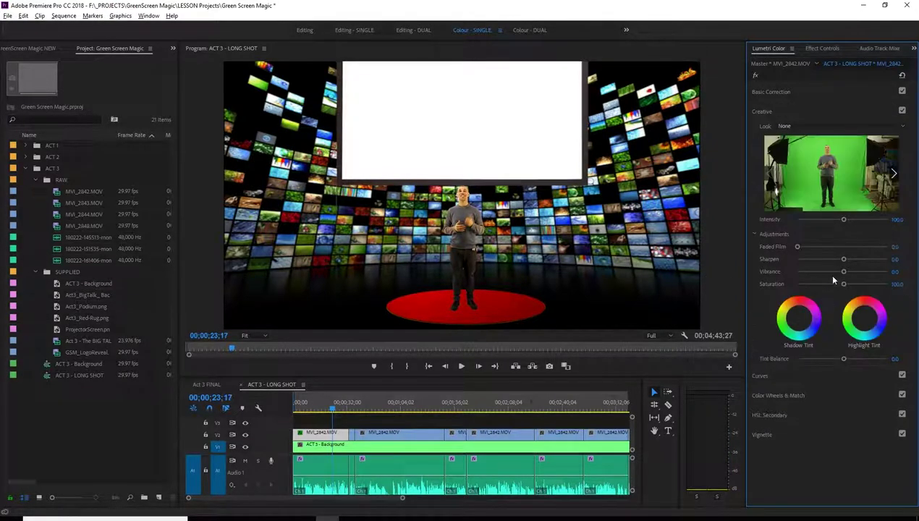
{"action": "mouse_move", "coordinate": [845, 261]}
{"action": "left_mouse_down"}
{"action": "mouse_move", "coordinate": [869, 264]}
{"action": "mouse_move", "coordinate": [852, 273]}
{"action": "left_mouse_up"}
{"action": "key", "text": "space"}
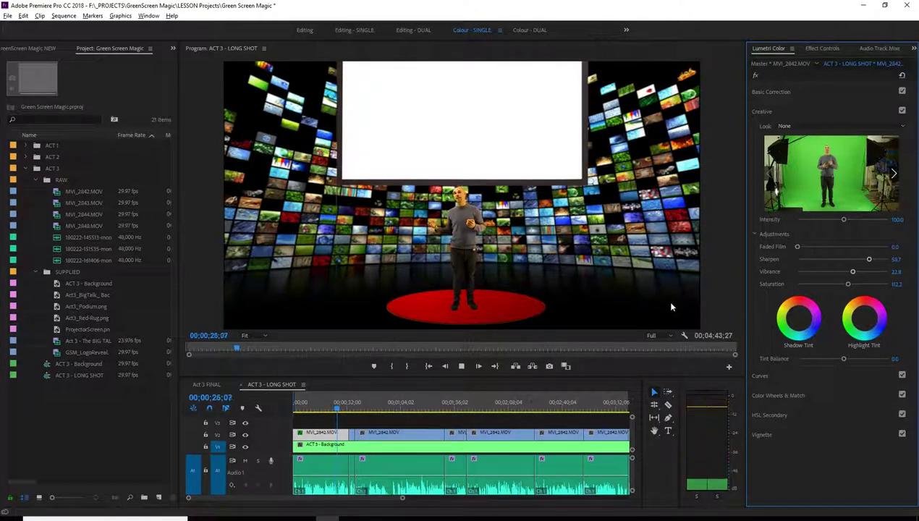
{"action": "left_click_drag", "start_coordinate": [868, 259], "coordinate": [855, 261]}
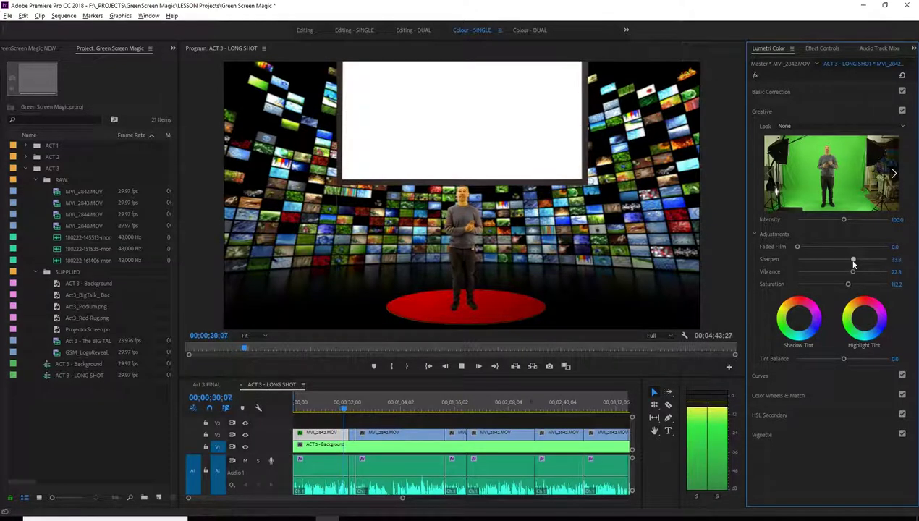
Replay the sequence from around 17 seconds to judge the creative adjustments.
{"action": "key", "text": "space"}
{"action": "left_click", "coordinate": [339, 411]}
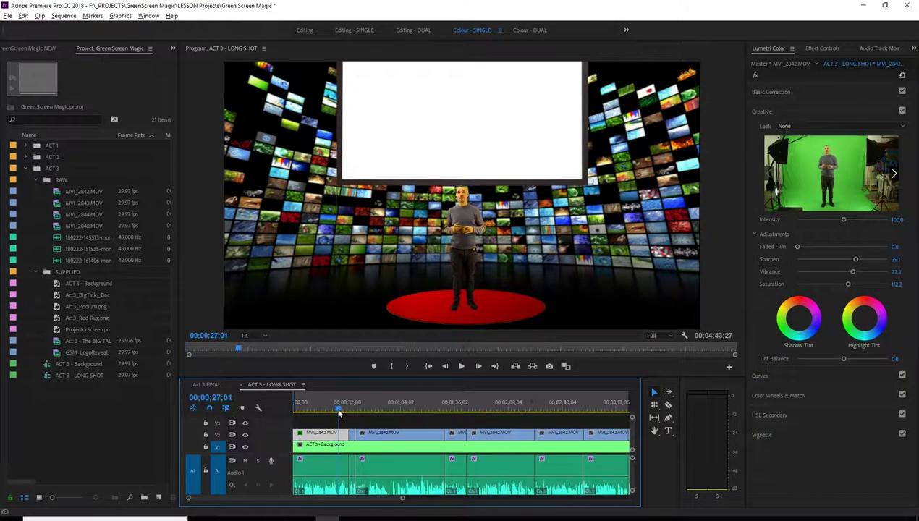
{"action": "left_click", "coordinate": [323, 410]}
{"action": "key", "text": "space"}
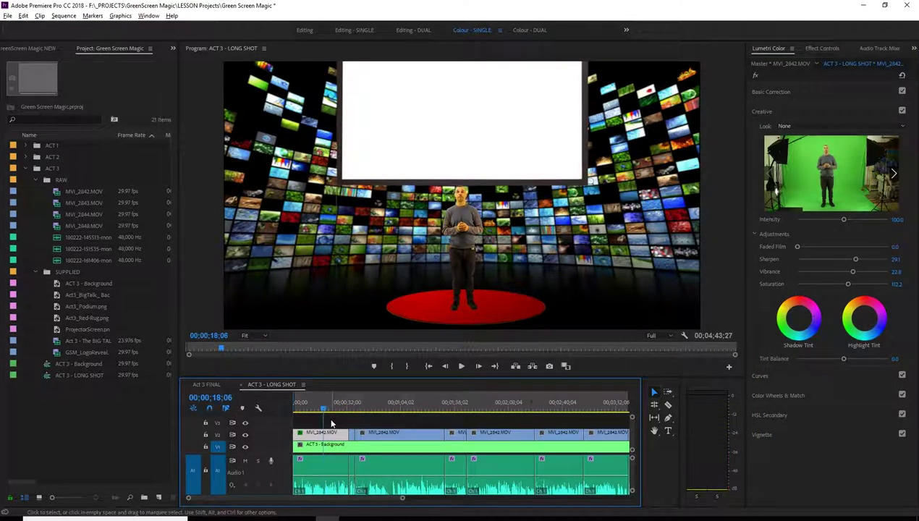
Select all the presenter clips on track V2.
{"action": "left_click", "coordinate": [329, 420]}
{"action": "left_click", "coordinate": [326, 434]}
{"action": "left_click_drag", "start_coordinate": [349, 424], "coordinate": [622, 437]}
{"action": "key", "text": "minus"}
{"action": "key", "text": "minus"}
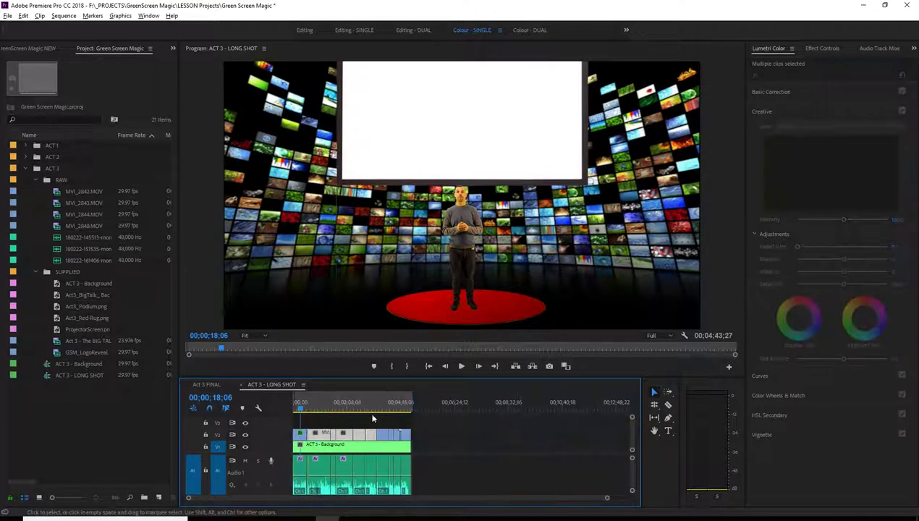
{"action": "left_click", "coordinate": [312, 419]}
{"action": "left_click_drag", "start_coordinate": [445, 427], "coordinate": [330, 442]}
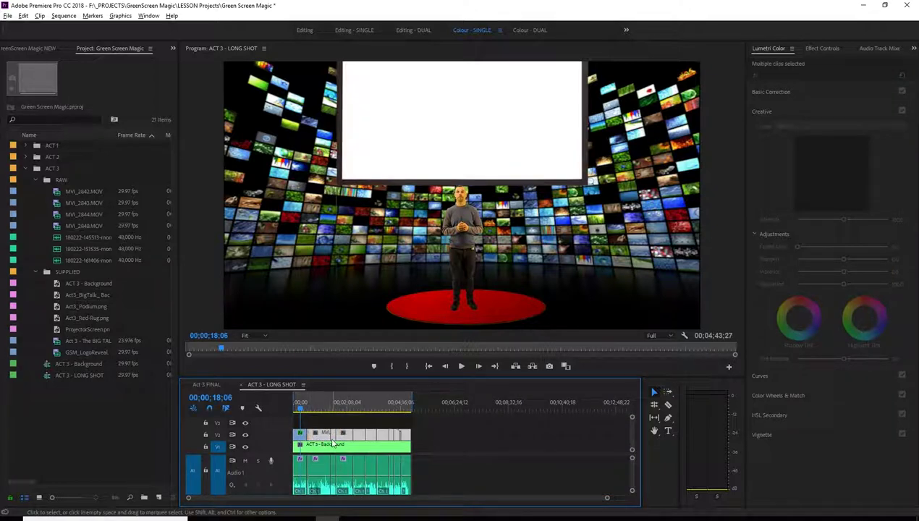
Paste Ultra Key, Lumetri Color and Crop attributes onto them and scrub to check.
{"action": "key", "text": "ctrl+alt+v"}
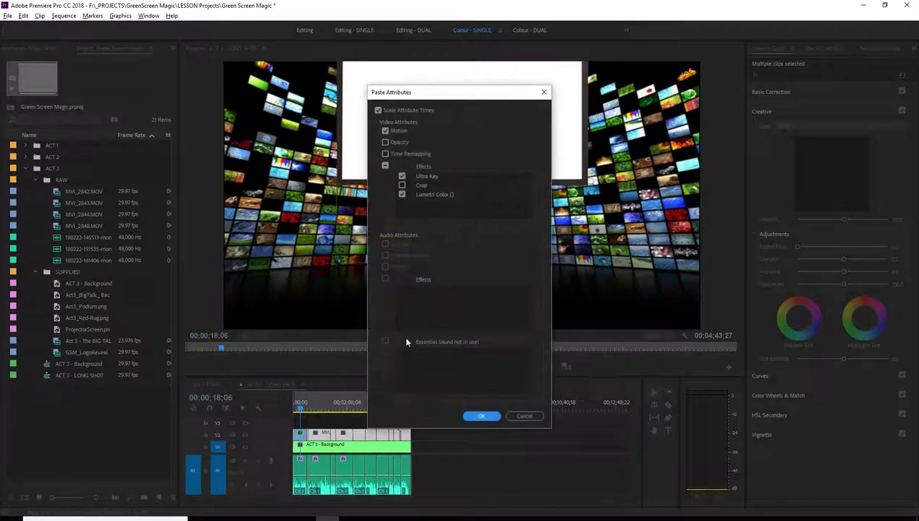
{"action": "left_click", "coordinate": [402, 186]}
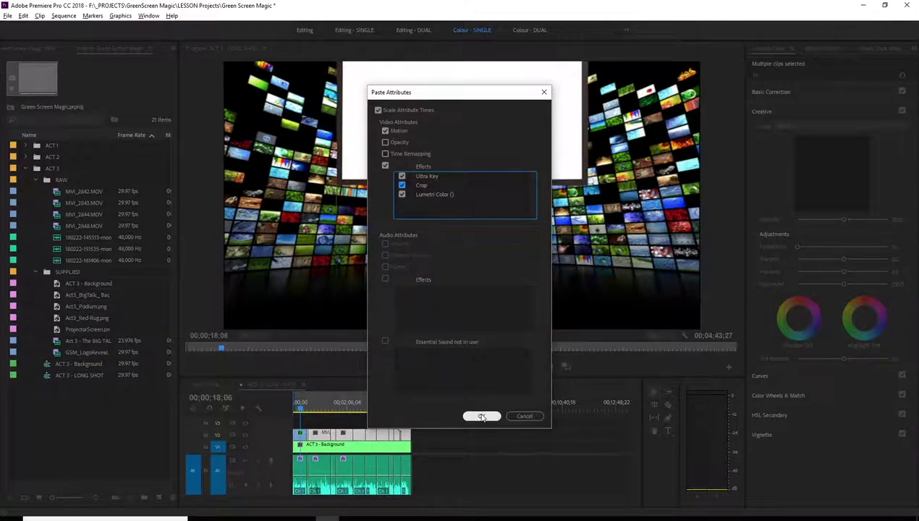
{"action": "left_click", "coordinate": [481, 413]}
{"action": "left_click_drag", "start_coordinate": [309, 404], "coordinate": [286, 413]}
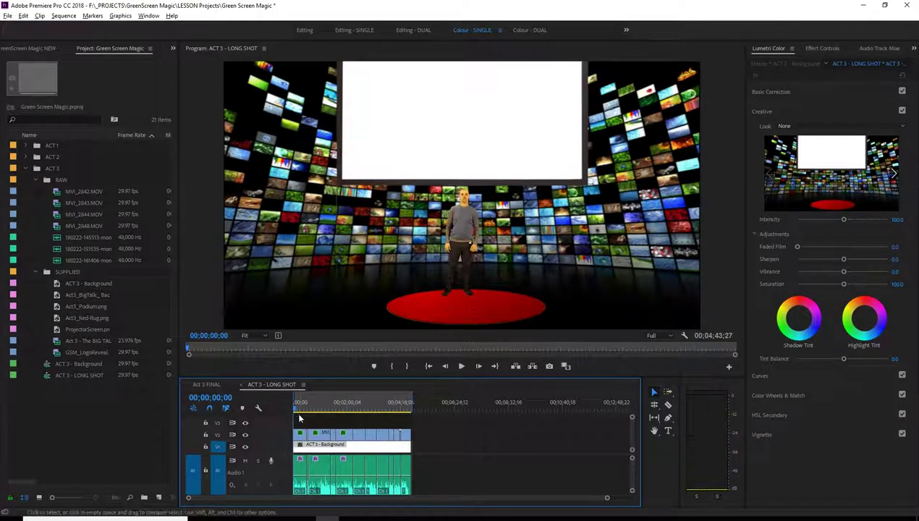
{"action": "key", "text": "space"}
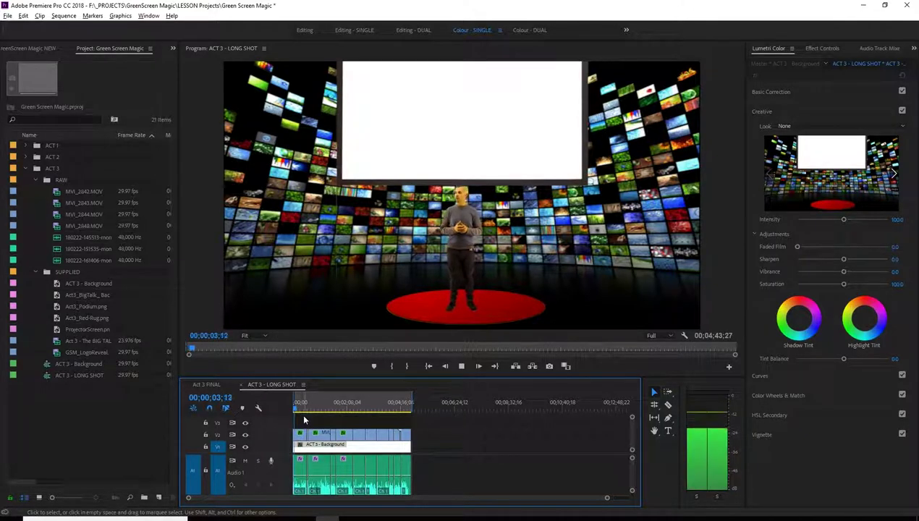
{"action": "key", "text": "space"}
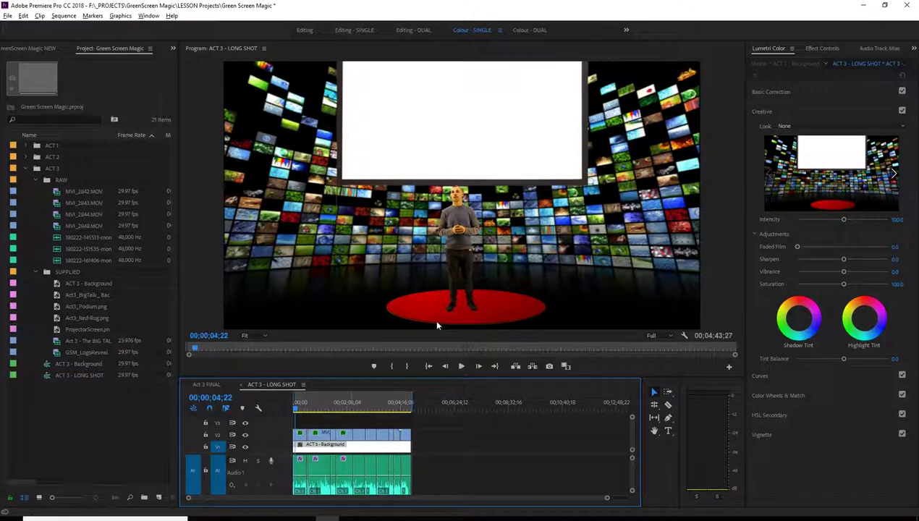
{"action": "key", "text": "equal"}
{"action": "key", "text": "space"}
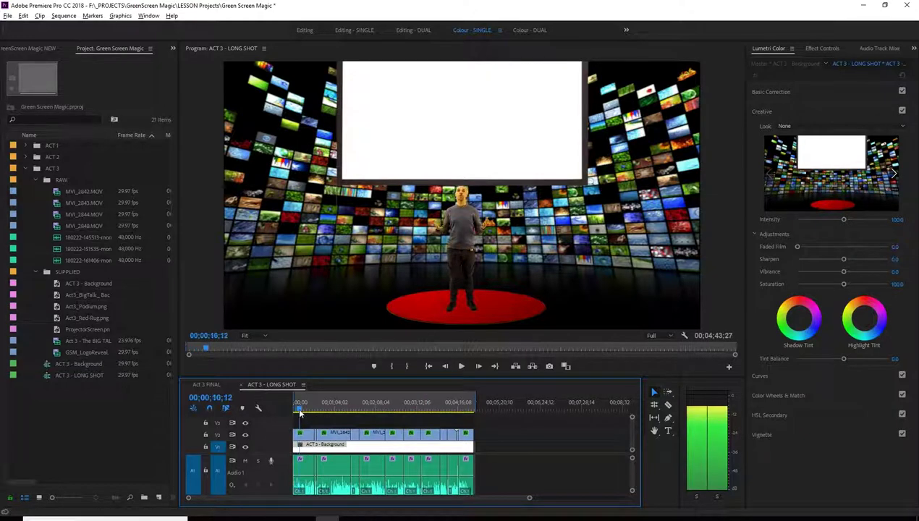
{"action": "key", "text": "space"}
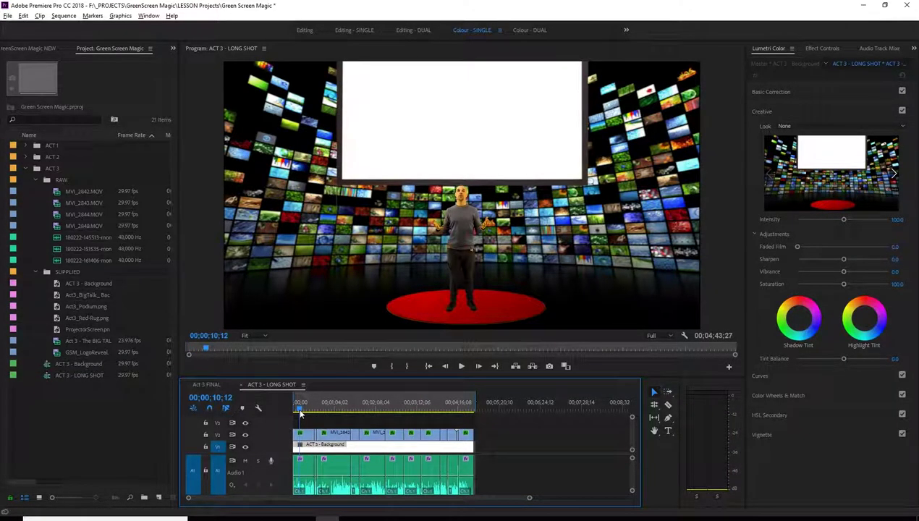
{"action": "key", "text": "space"}
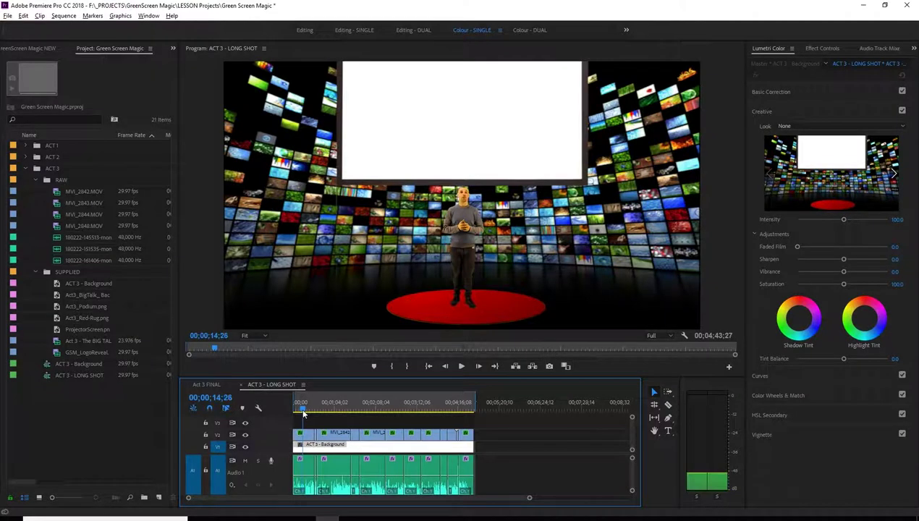
{"action": "key", "text": "space"}
{"action": "key", "text": "space"}
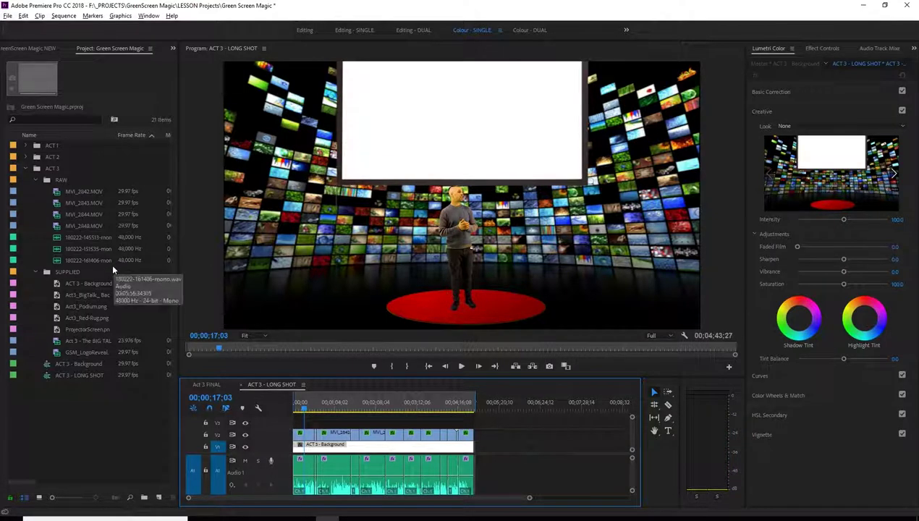
Add Act3_Podium.png to track V3 above the presenter.
{"action": "left_click", "coordinate": [65, 306]}
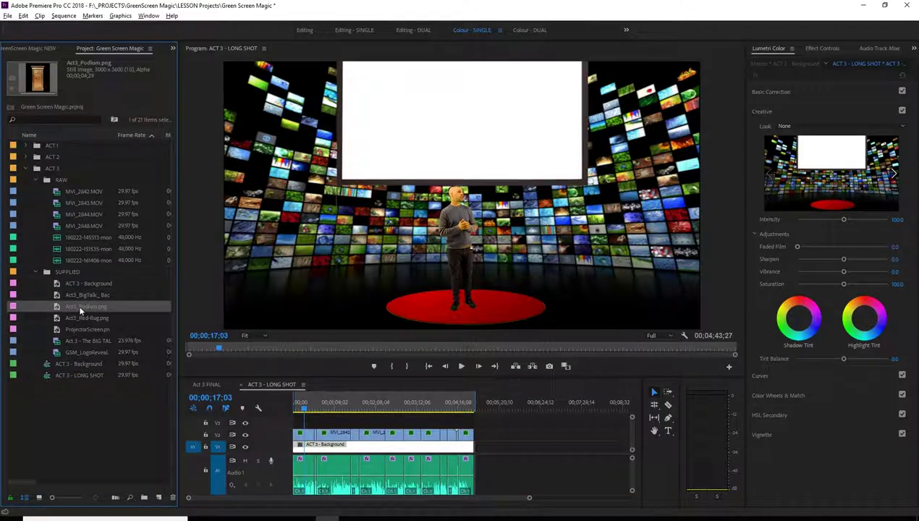
{"action": "left_click_drag", "start_coordinate": [79, 304], "coordinate": [473, 424]}
{"action": "left_click", "coordinate": [463, 422]}
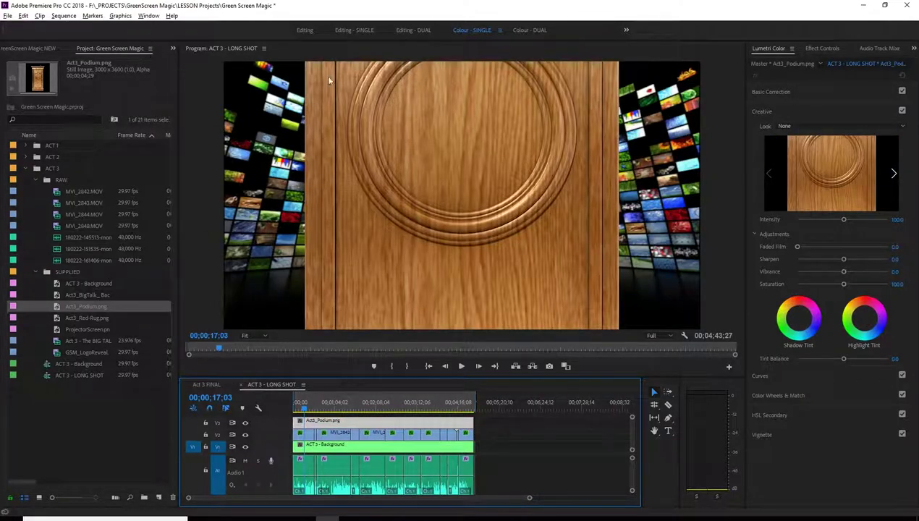
In Editing - SINGLE, scale the podium to 11.5 and position it at 956, 852.
{"action": "left_click", "coordinate": [353, 29]}
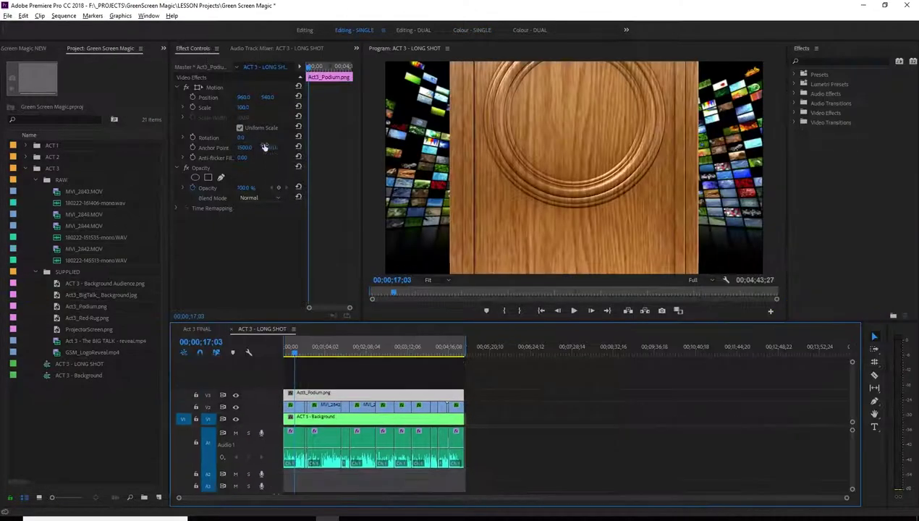
{"action": "left_click", "coordinate": [244, 107]}
{"action": "type", "text": "10"}
{"action": "key", "text": "Return"}
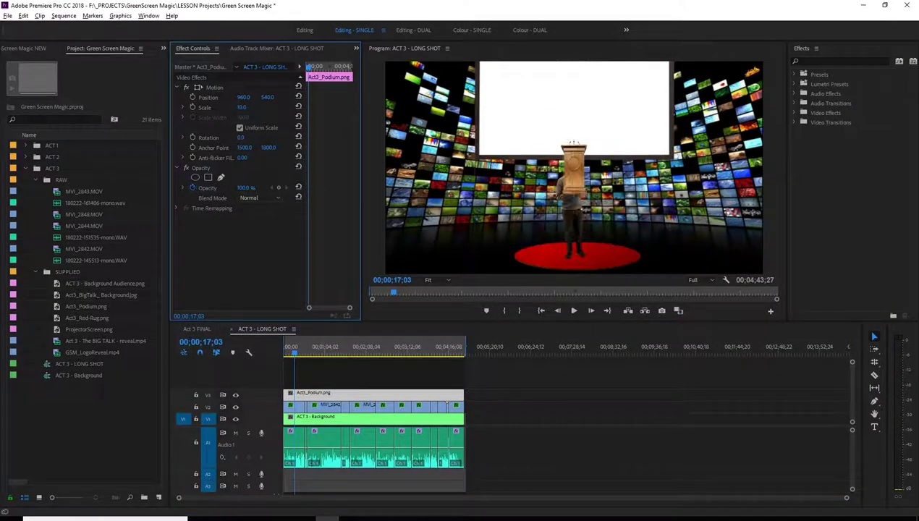
{"action": "left_click_drag", "start_coordinate": [241, 107], "coordinate": [269, 97]}
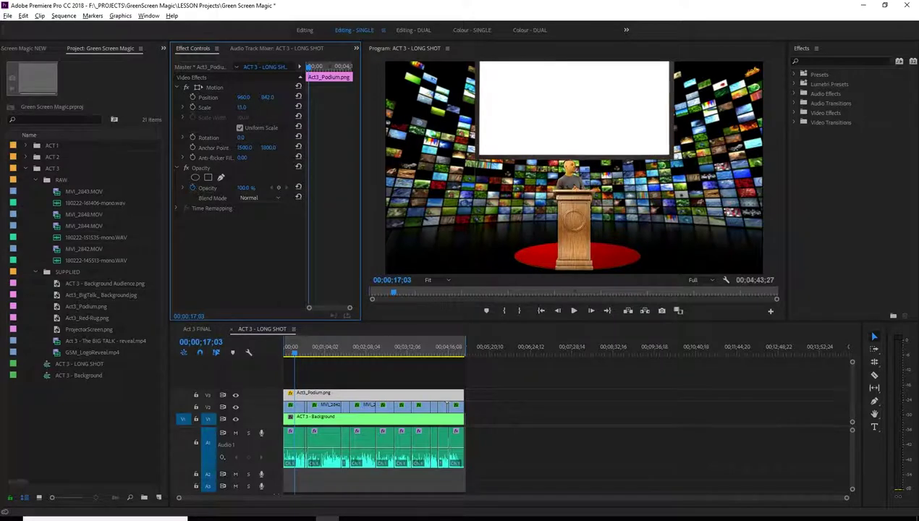
{"action": "left_click", "coordinate": [245, 107]}
{"action": "mouse_move", "coordinate": [244, 107]}
{"action": "left_mouse_down"}
{"action": "mouse_move", "coordinate": [234, 107]}
{"action": "mouse_move", "coordinate": [268, 97]}
{"action": "mouse_move", "coordinate": [240, 97]}
{"action": "mouse_move", "coordinate": [250, 97]}
{"action": "left_mouse_up"}
Play back the presenter behind the podium from 11;27, then hide the podium track to compare.
{"action": "key", "text": "space"}
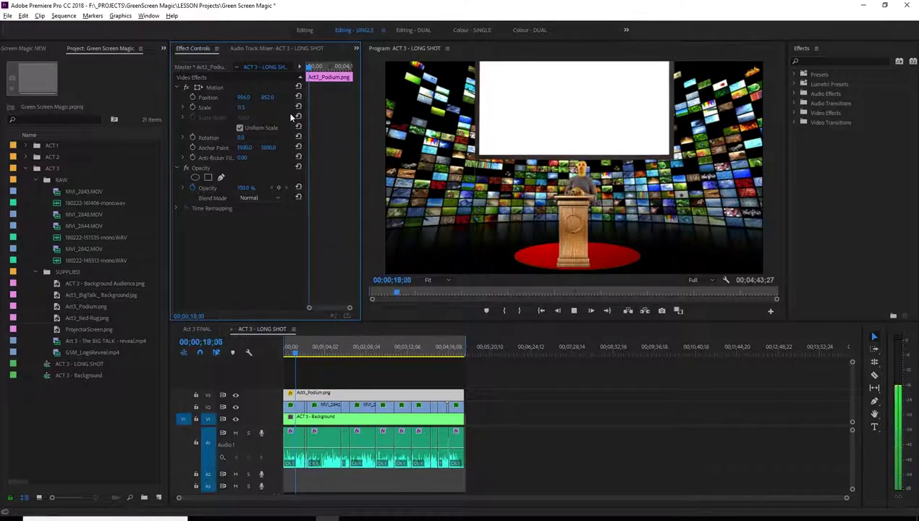
{"action": "key", "text": "space"}
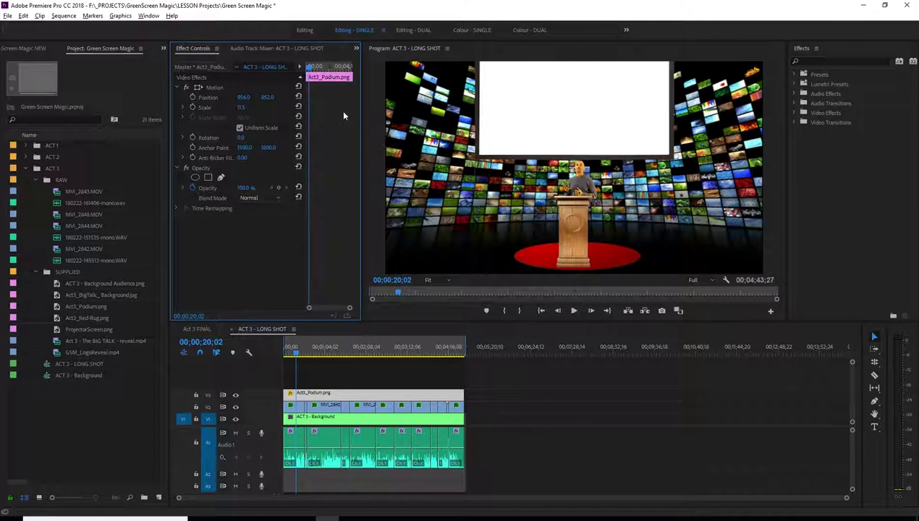
{"action": "left_click", "coordinate": [291, 351]}
{"action": "key", "text": "space"}
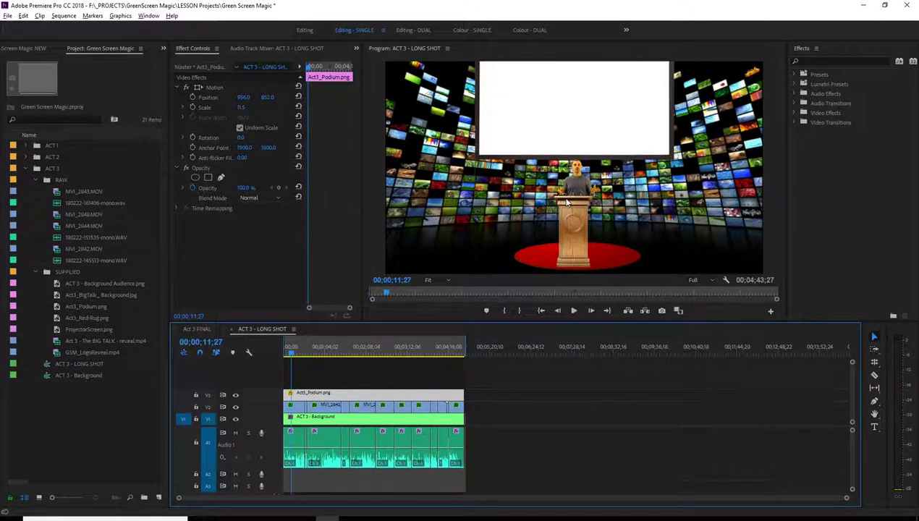
{"action": "left_click", "coordinate": [292, 352]}
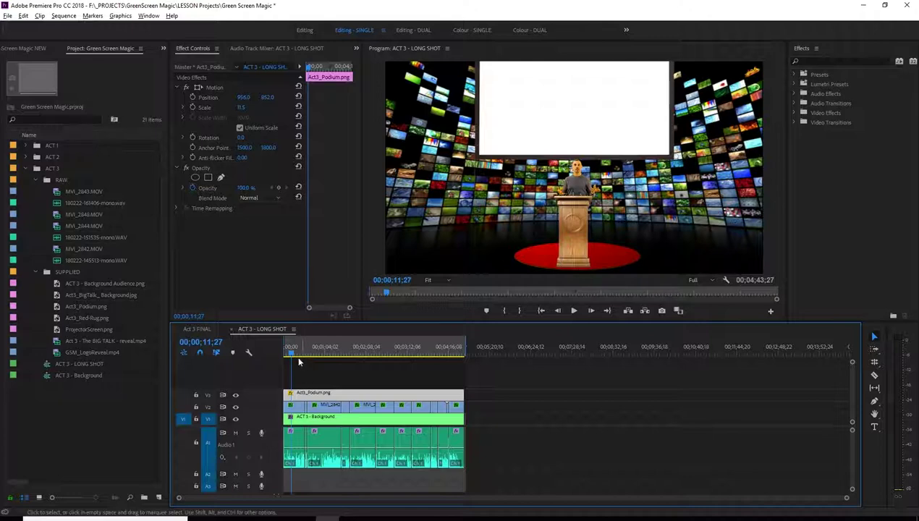
{"action": "key", "text": "space"}
{"action": "left_click", "coordinate": [236, 395]}
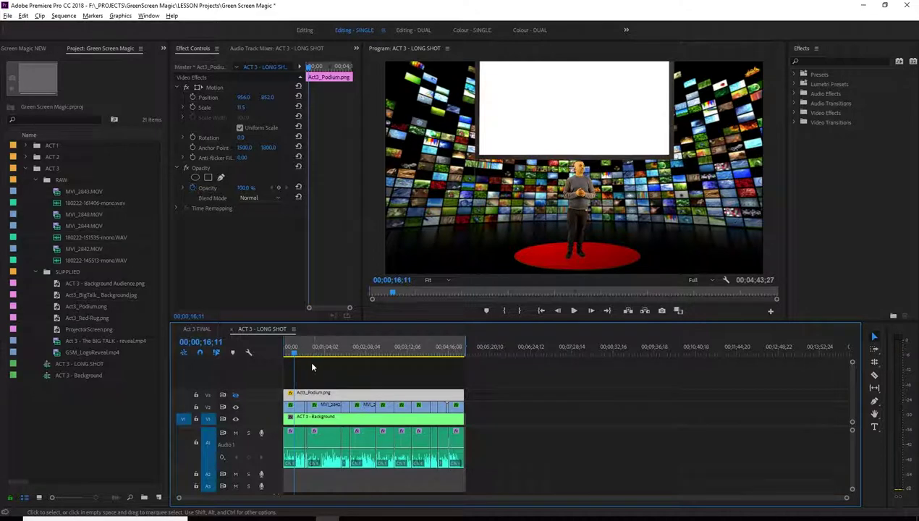
Show the podium track again and display the V2 presenter's Crop Mask (1) outline.
{"action": "left_click", "coordinate": [236, 394]}
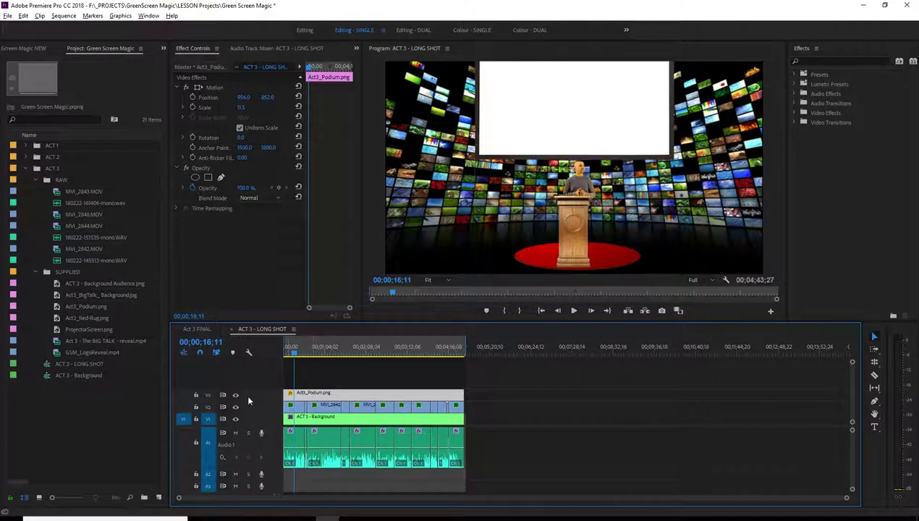
{"action": "left_click", "coordinate": [293, 404]}
{"action": "scroll", "coordinate": [312, 227], "scroll_direction": "down", "scroll_amount": 2}
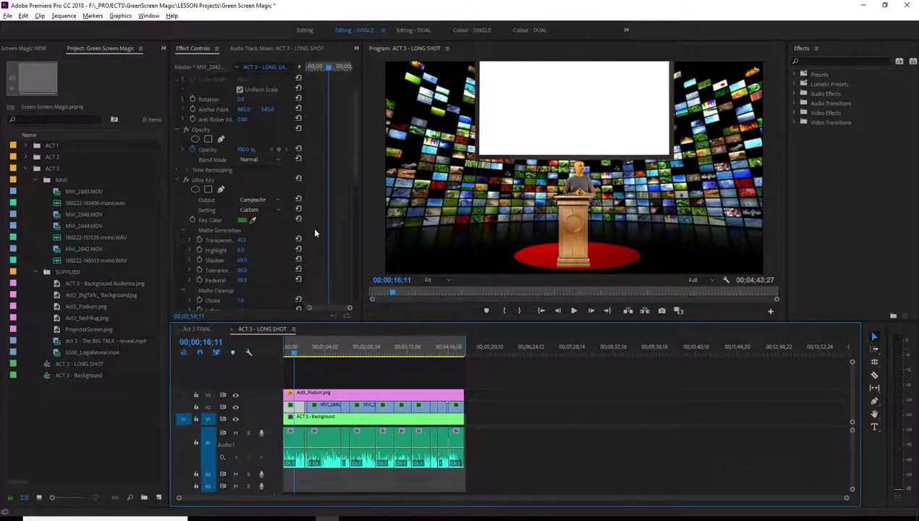
{"action": "scroll", "coordinate": [314, 232], "scroll_direction": "down", "scroll_amount": 2}
{"action": "scroll", "coordinate": [314, 232], "scroll_direction": "down", "scroll_amount": 4}
{"action": "left_click", "coordinate": [201, 220]}
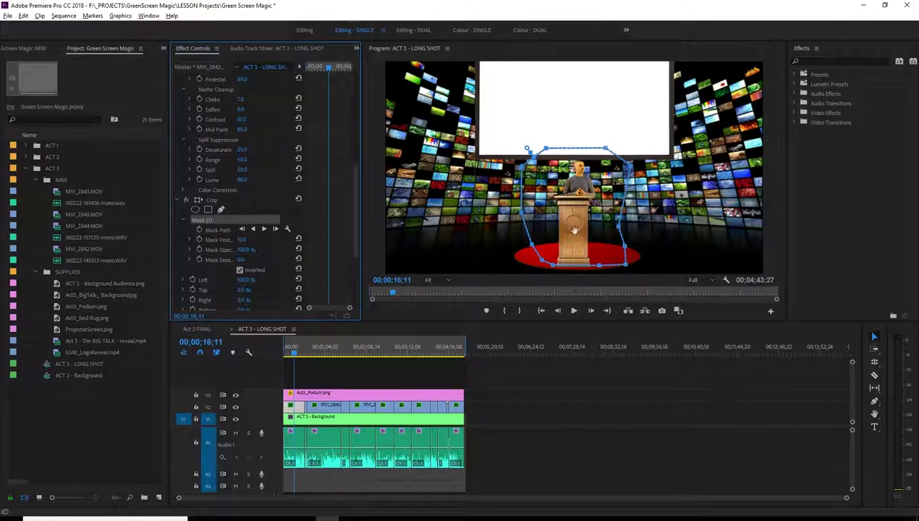
Play the shot and jump to about 32 seconds to check the mask.
{"action": "key", "text": "space"}
{"action": "left_click", "coordinate": [485, 359]}
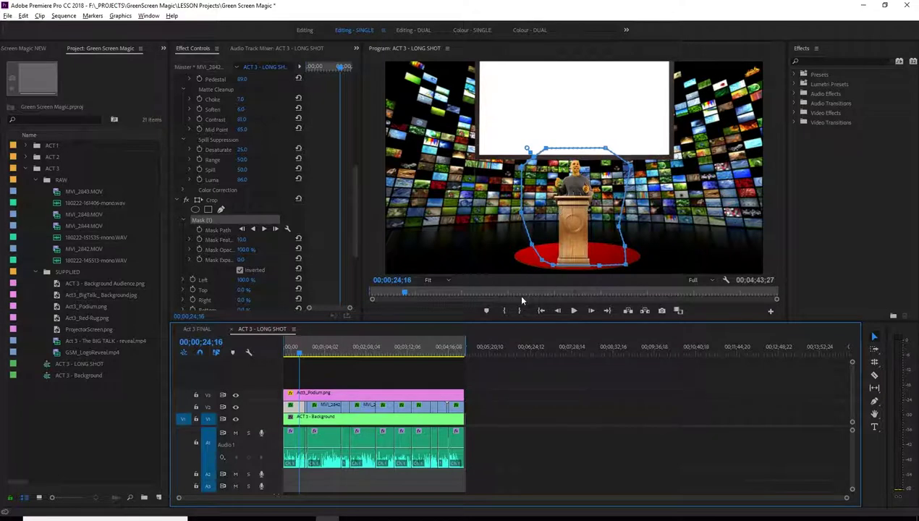
{"action": "left_click", "coordinate": [304, 352]}
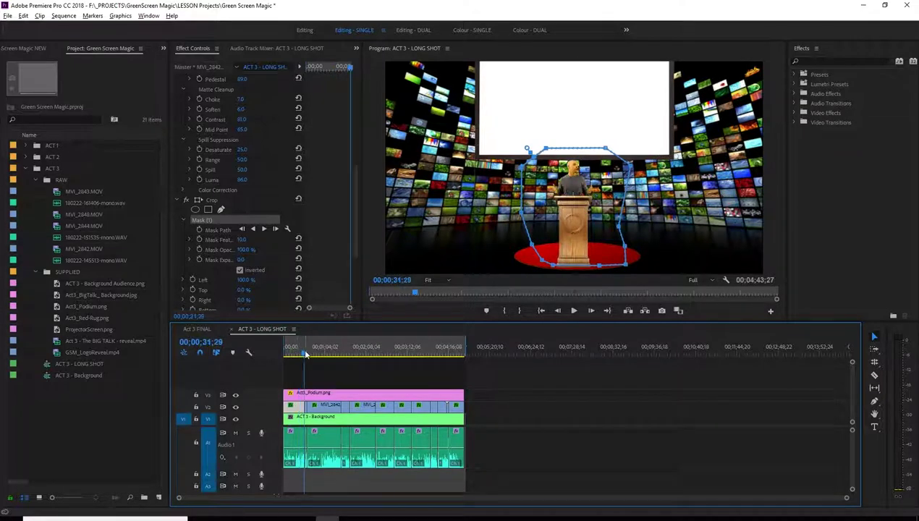